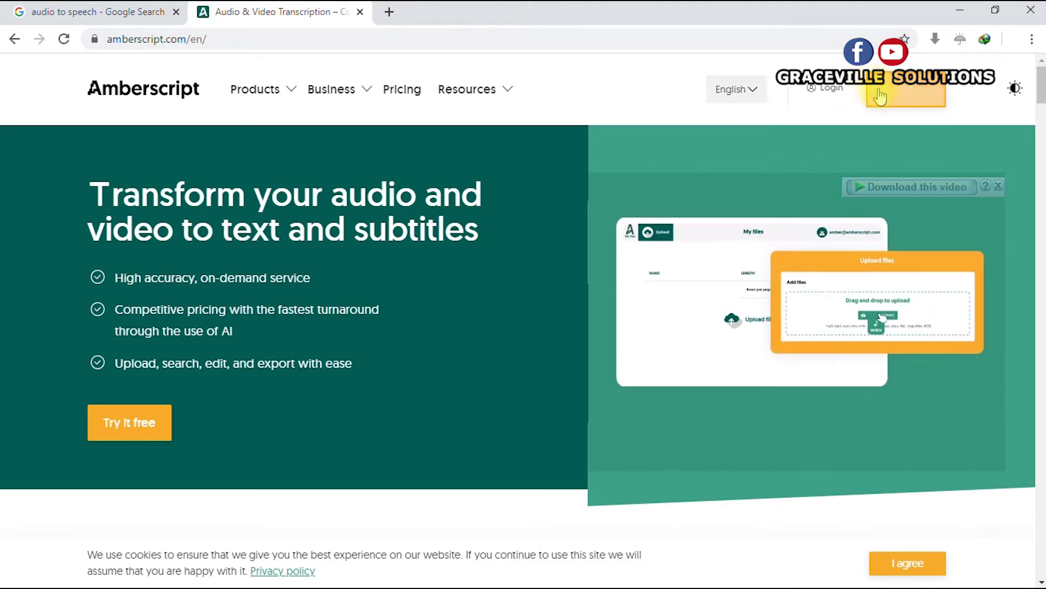
# Step: Look over the Amberscript home page and open the pricing page
pyautogui.scroll(-3, 866, 158)
pyautogui.scroll(3, 867, 158)
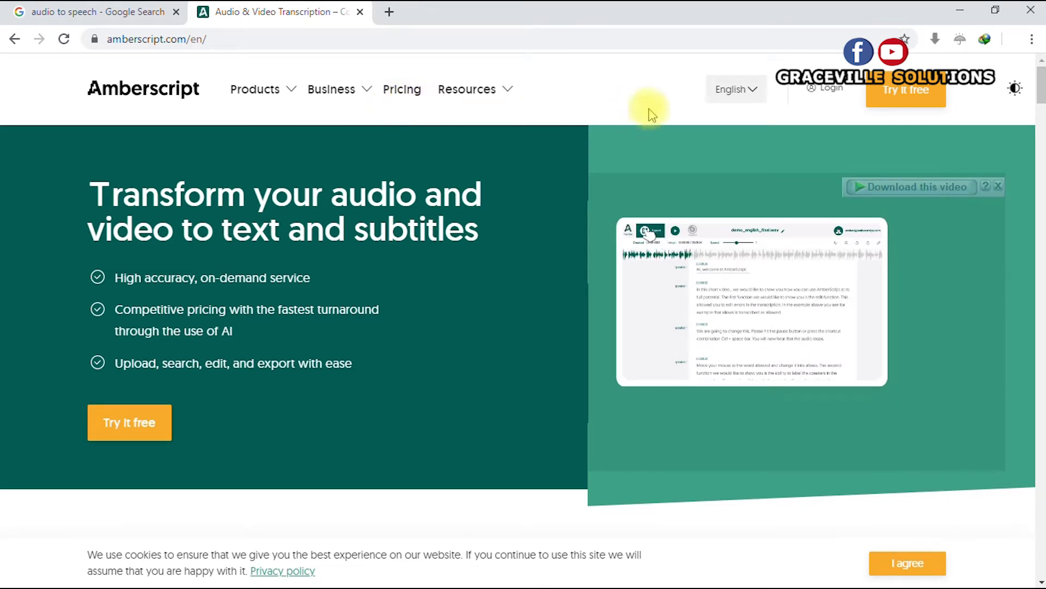
pyautogui.scroll(-5, 754, 109)
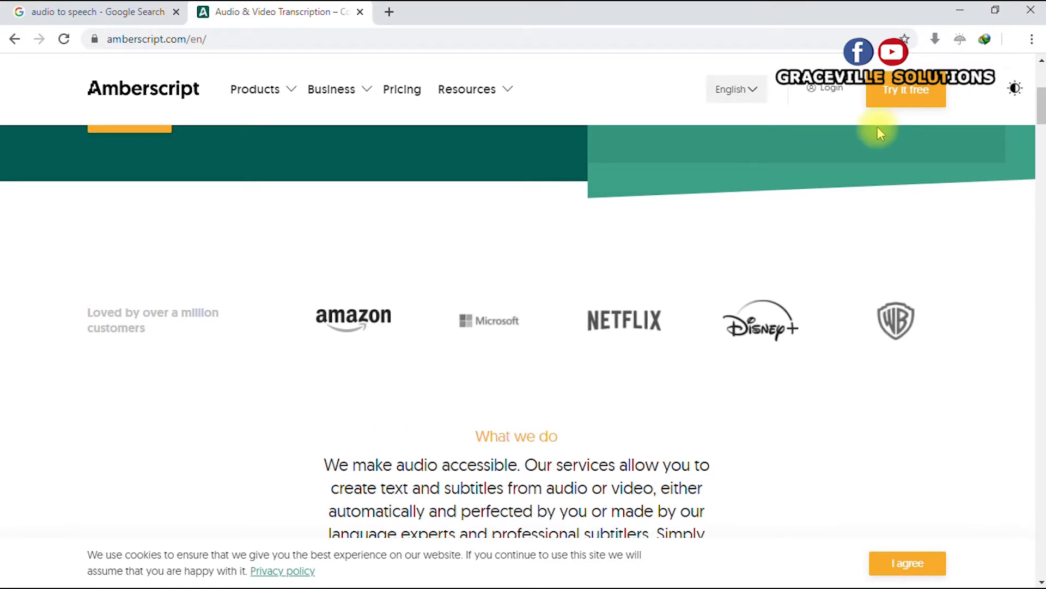
pyautogui.scroll(4, 877, 126)
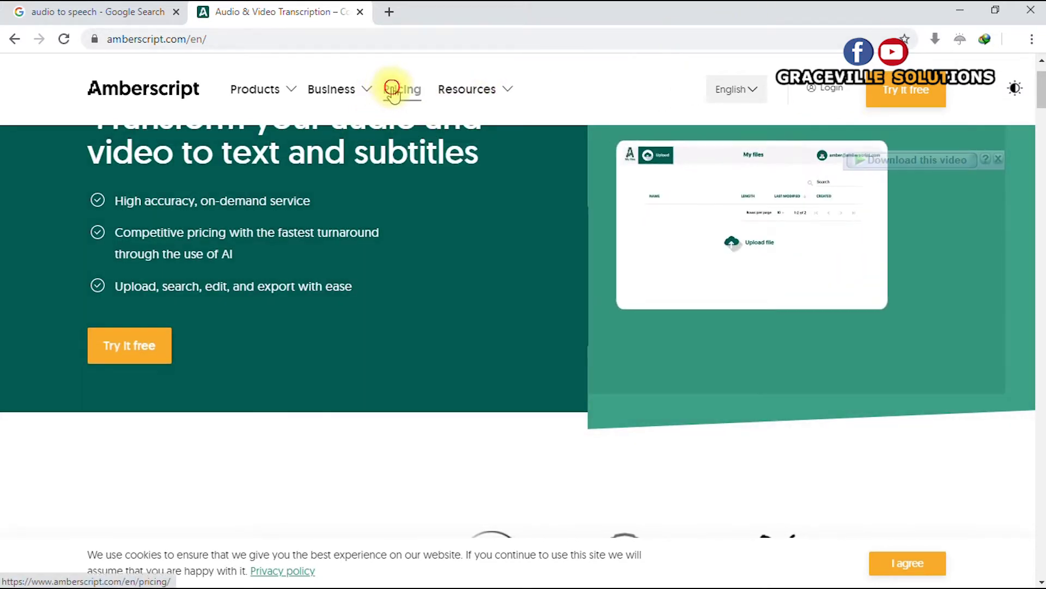
pyautogui.click(394, 93)
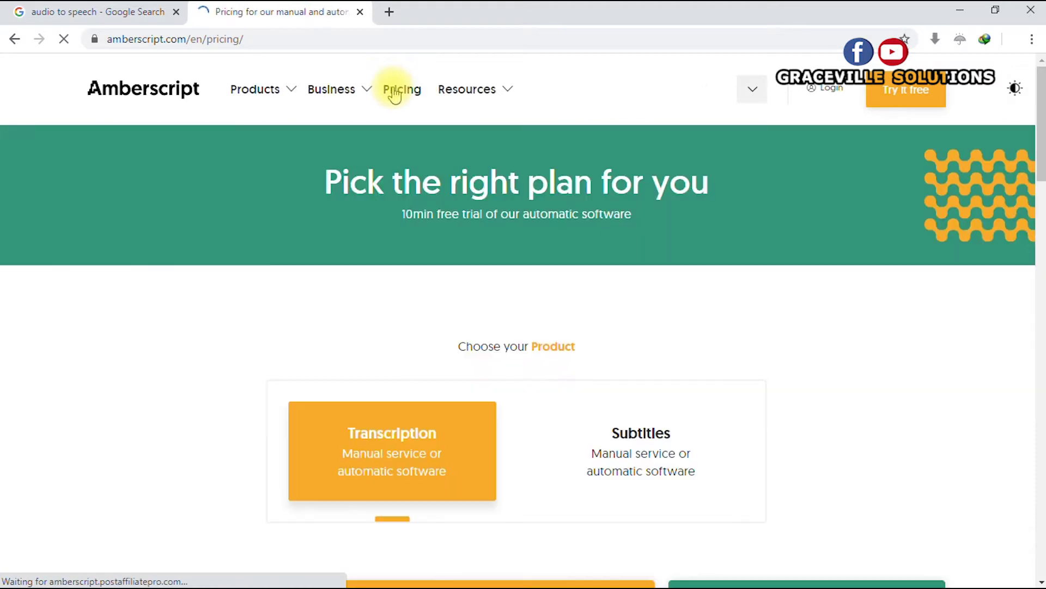
# Step: Examine the pre-paid, subscription and manual transcription plans, including their prices and included features
pyautogui.scroll(-6, 439, 207)
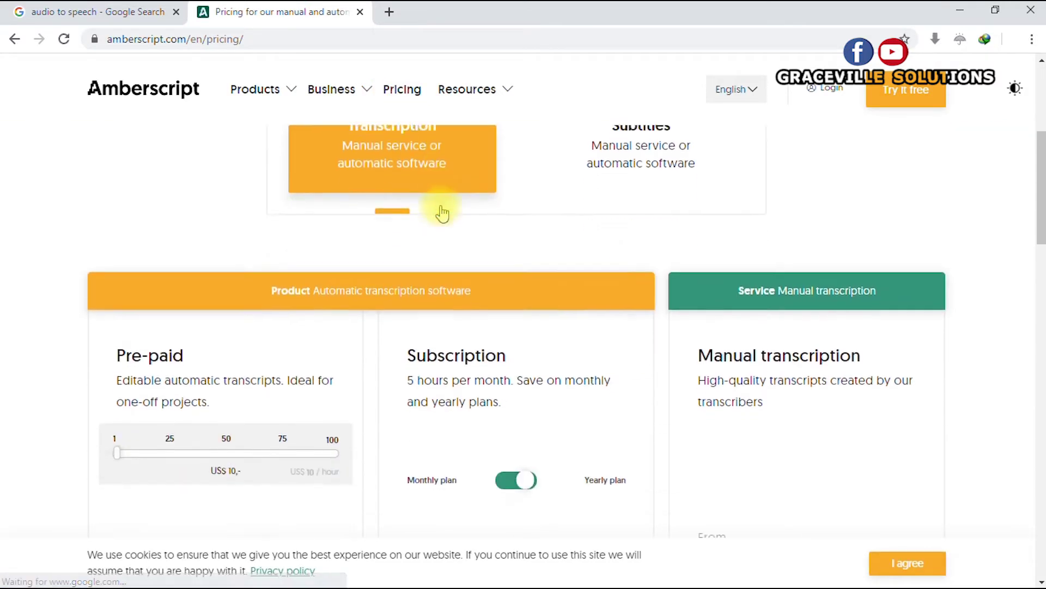
pyautogui.scroll(4, 441, 211)
pyautogui.scroll(-7, 427, 158)
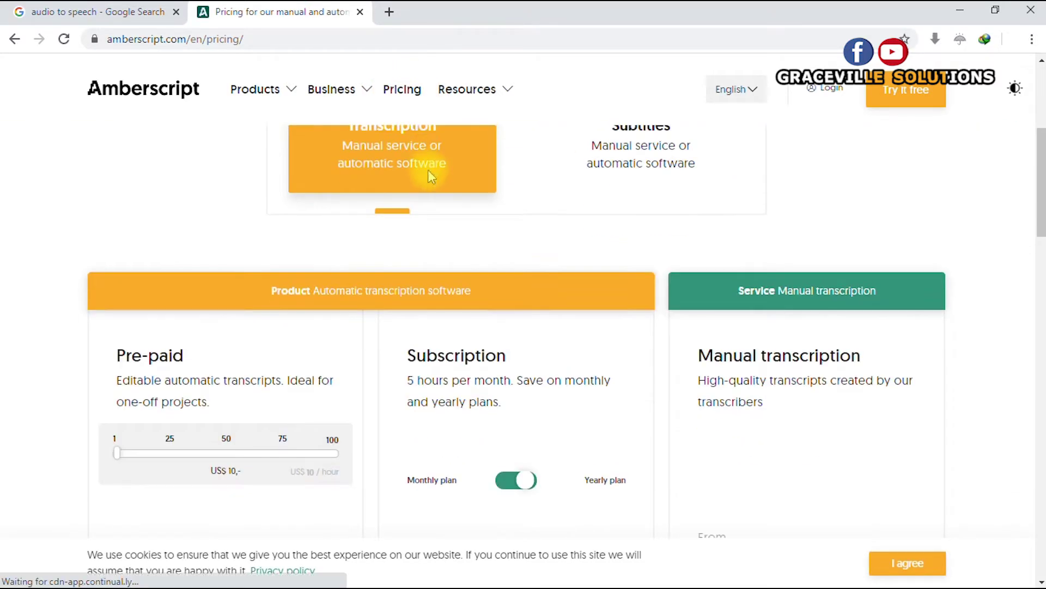
pyautogui.scroll(-3, 430, 180)
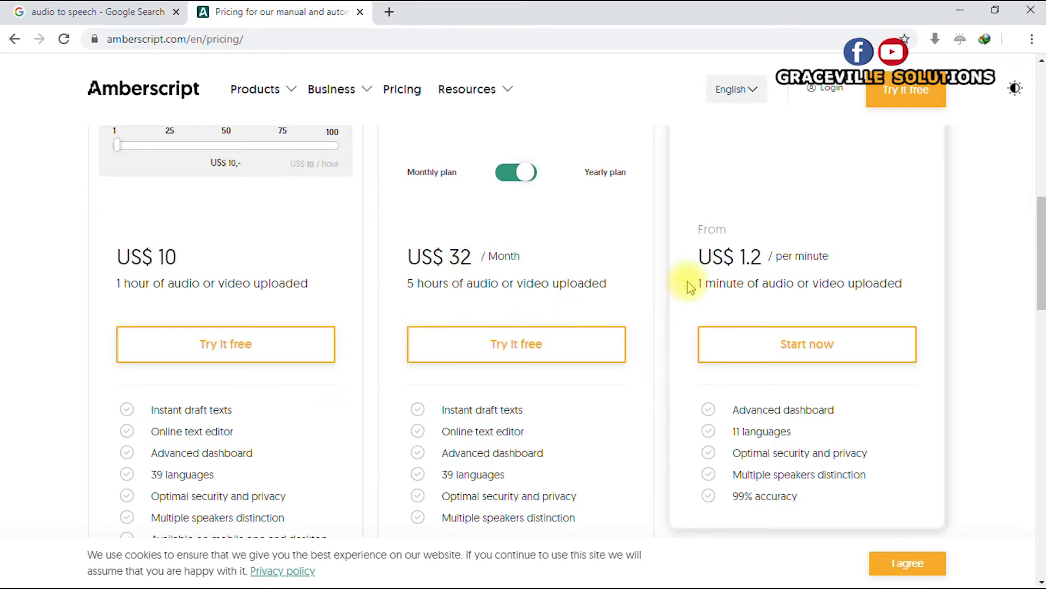
pyautogui.scroll(-1, 691, 281)
pyautogui.scroll(-3, 691, 283)
pyautogui.scroll(5, 690, 282)
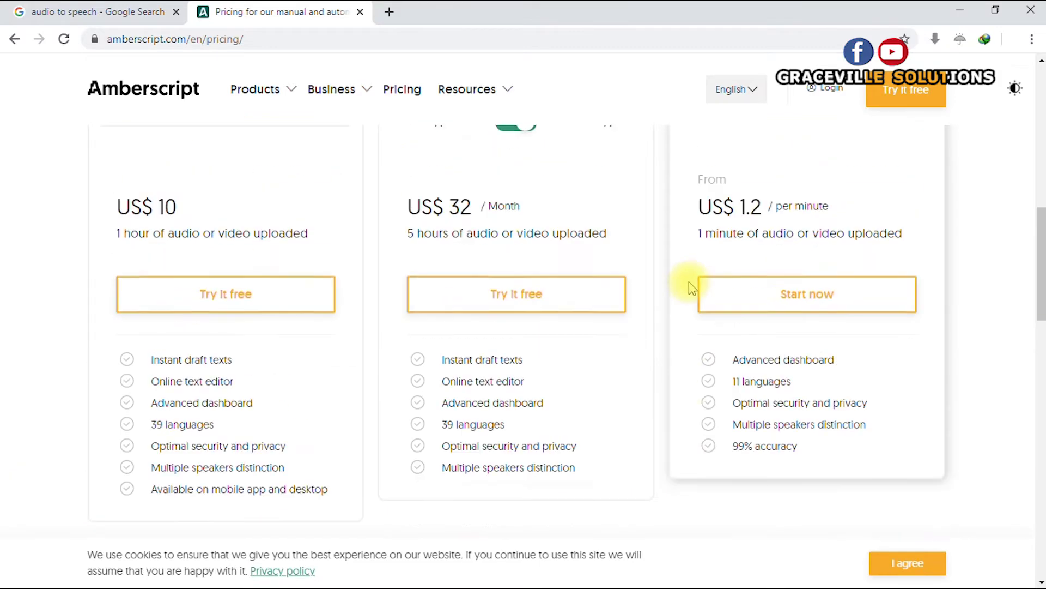
pyautogui.scroll(3, 691, 281)
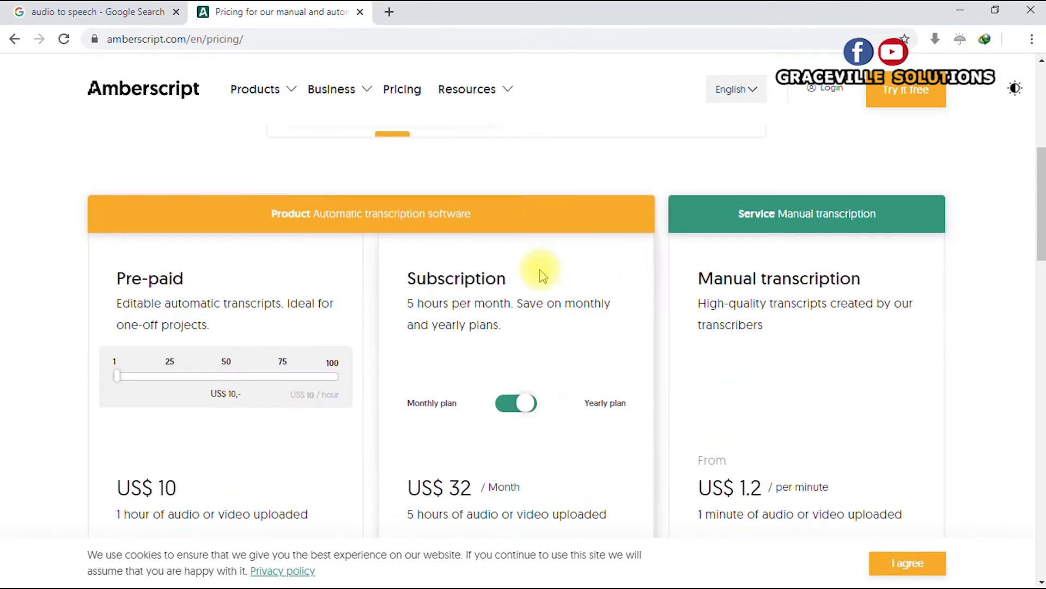
pyautogui.scroll(4, 541, 274)
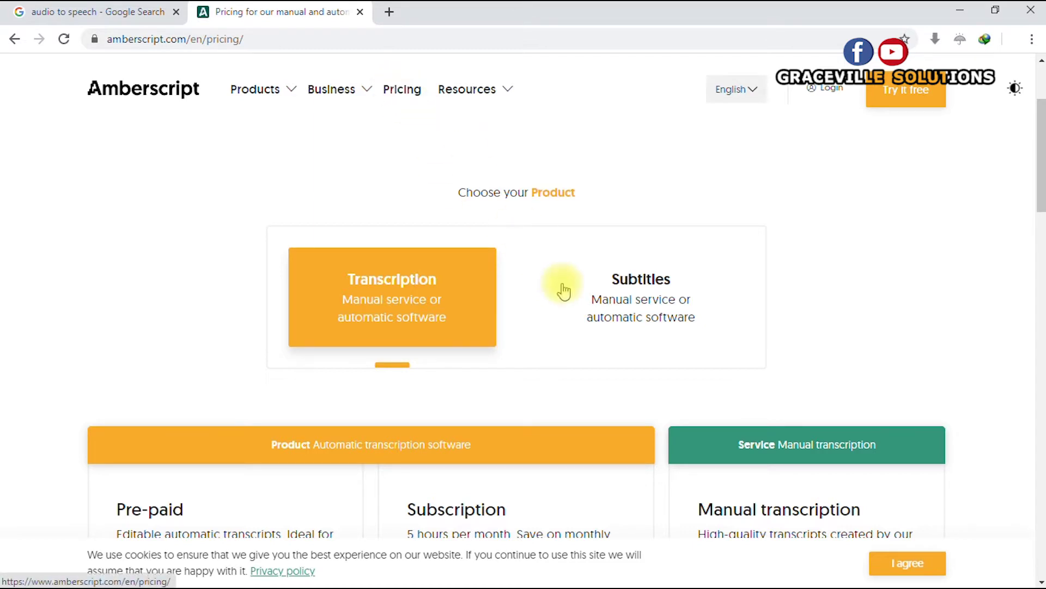
pyautogui.scroll(-4, 560, 288)
pyautogui.scroll(4, 563, 291)
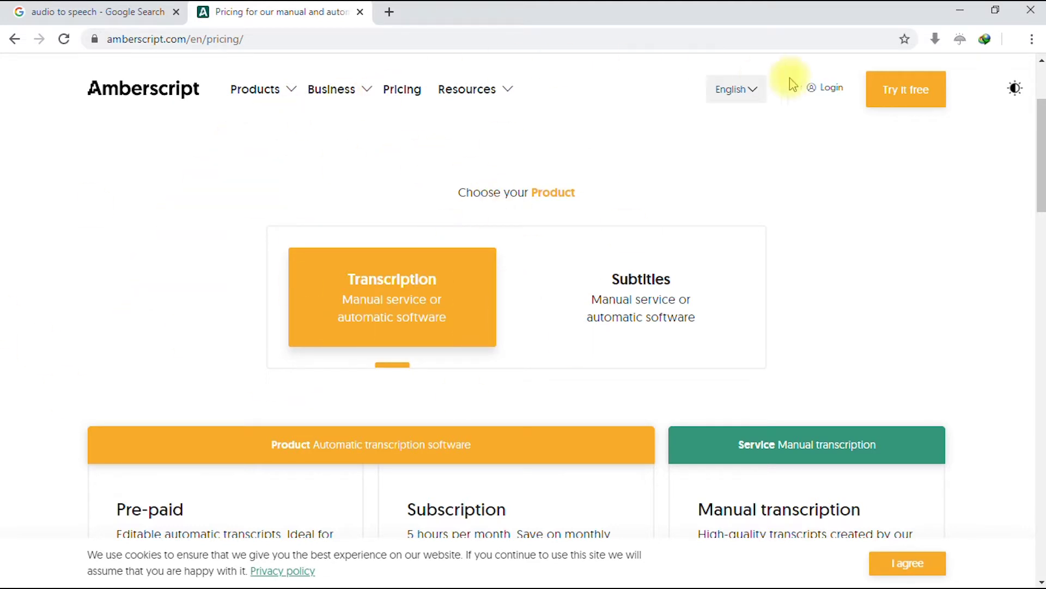
# Step: Open the free trial registration form and clear the prefilled email address
pyautogui.click(905, 97)
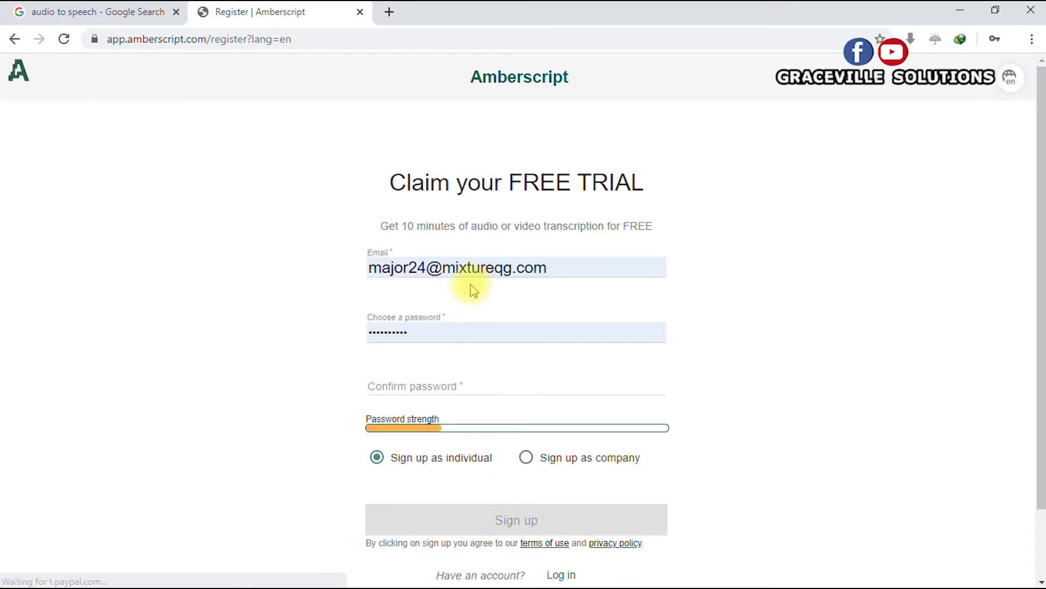
pyautogui.click(569, 267)
pyautogui.press('BackSpace')
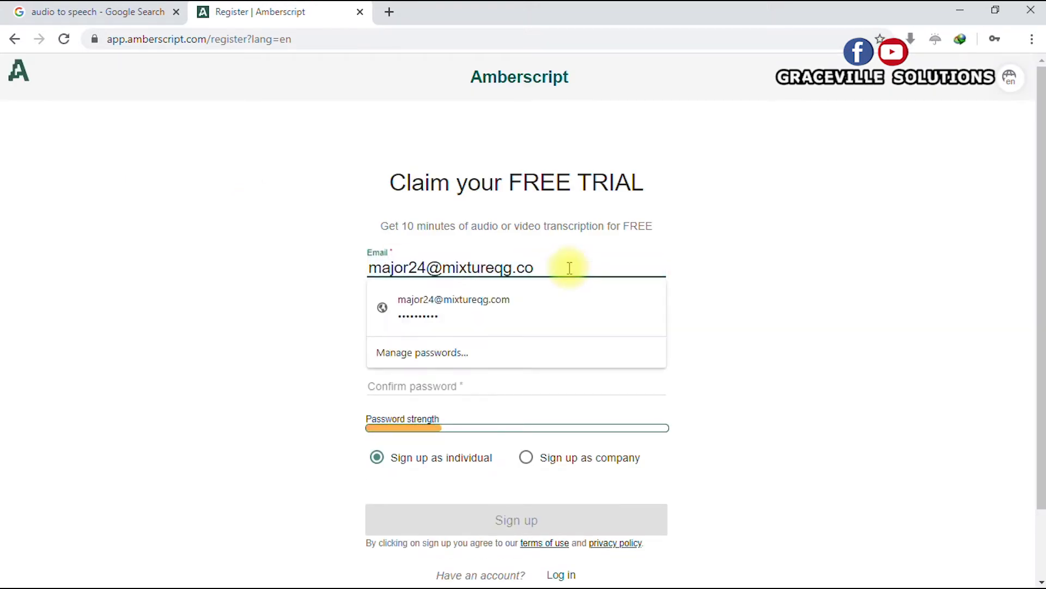
pyautogui.press('BackSpace')
pyautogui.press('BackSpace')
pyautogui.press('BackSpace')
pyautogui.press('BackSpace')
pyautogui.press('BackSpace')
pyautogui.press('BackSpace')
pyautogui.press('BackSpace')
pyautogui.press('BackSpace')
pyautogui.press('BackSpace')
pyautogui.press('BackSpace')
pyautogui.press('BackSpace')
pyautogui.press('BackSpace')
pyautogui.press('BackSpace')
pyautogui.press('BackSpace')
pyautogui.press('BackSpace')
pyautogui.press('BackSpace')
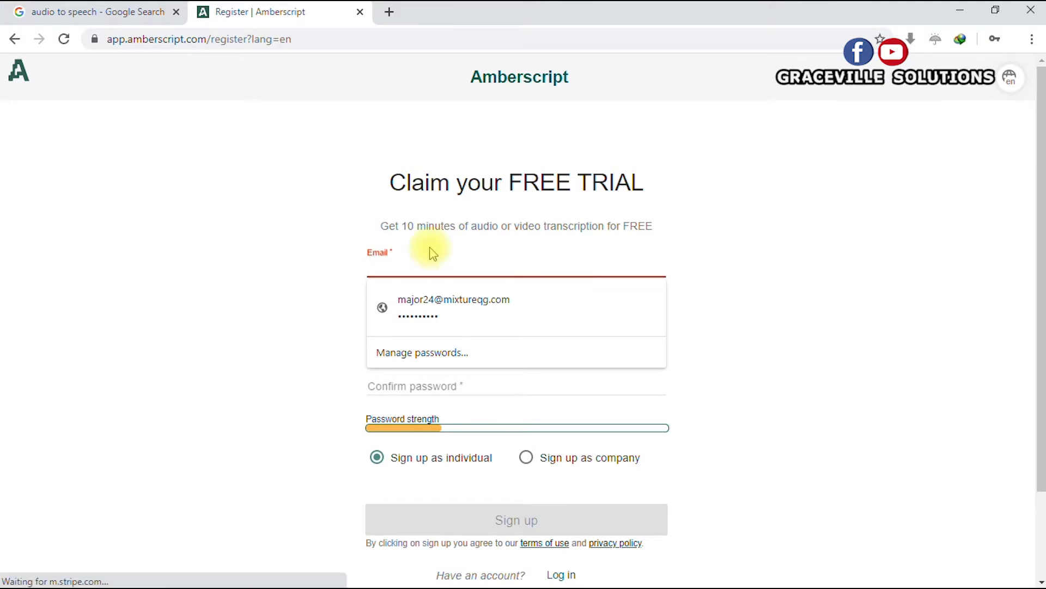
pyautogui.click(241, 257)
pyautogui.click(440, 331)
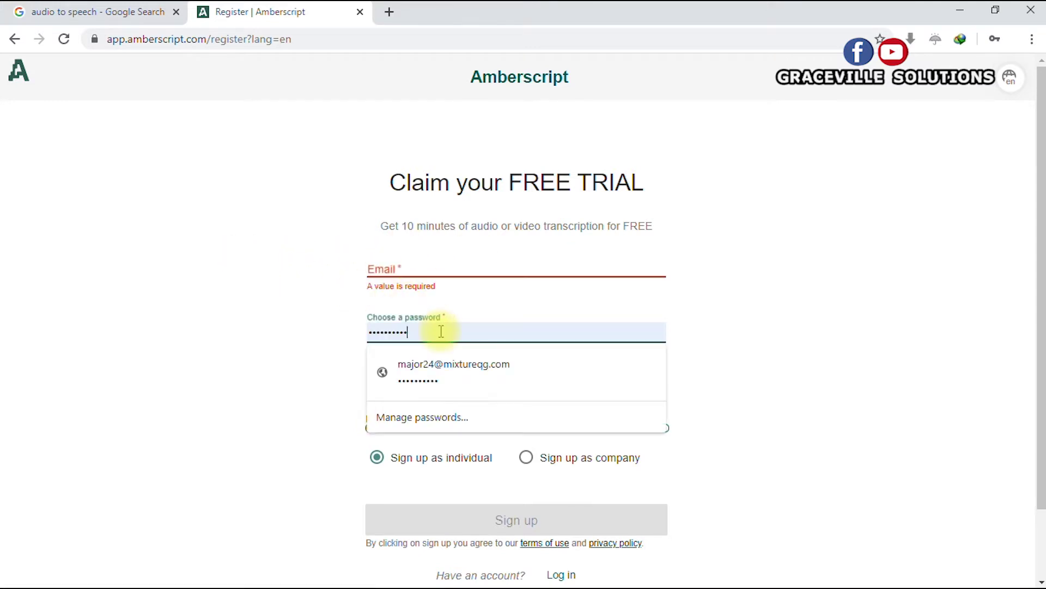
# Step: Go back to the pricing page to recheck the free trial offer and return to the registration form
pyautogui.click(15, 40)
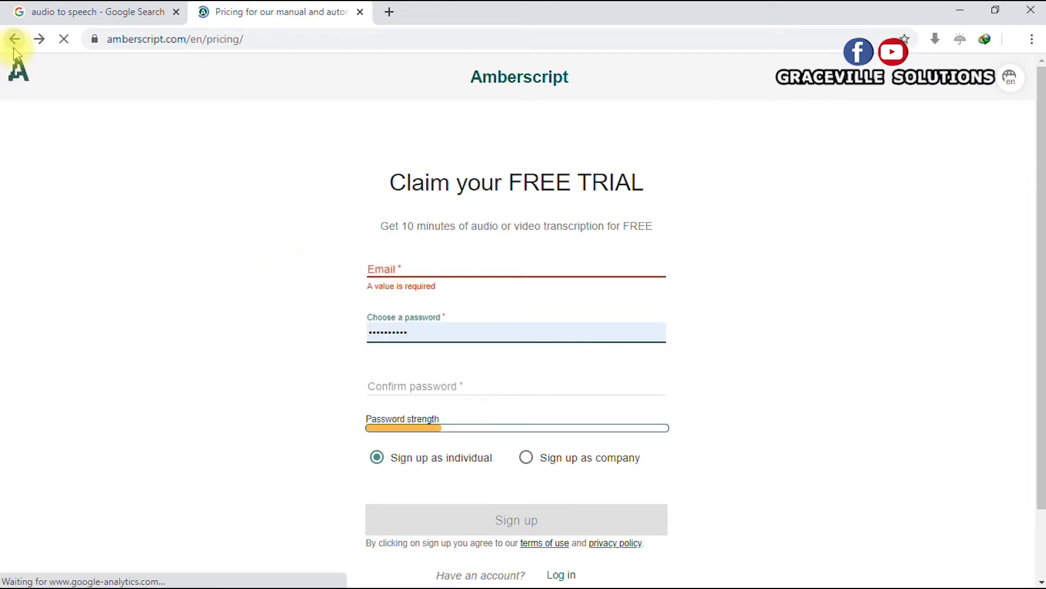
pyautogui.scroll(-3, 489, 233)
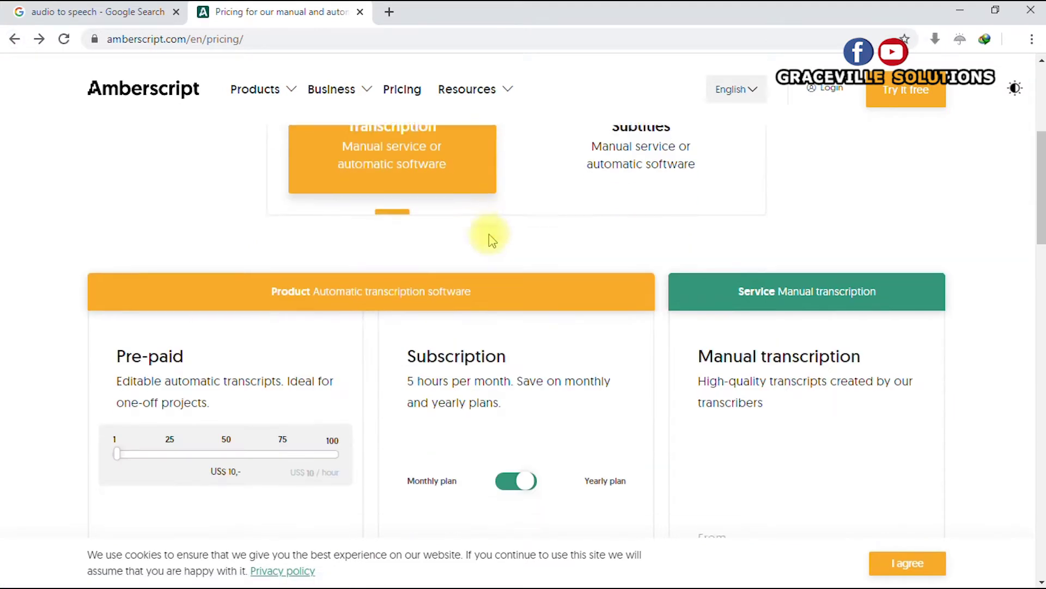
pyautogui.scroll(6, 488, 234)
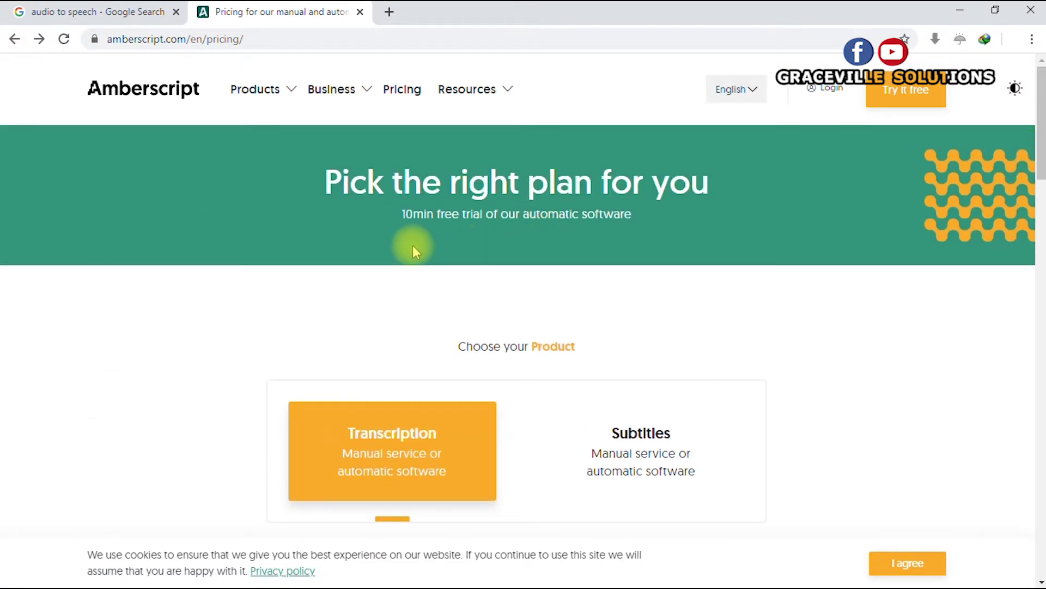
pyautogui.hotkey('alt', 'Right')
pyautogui.click(143, 341)
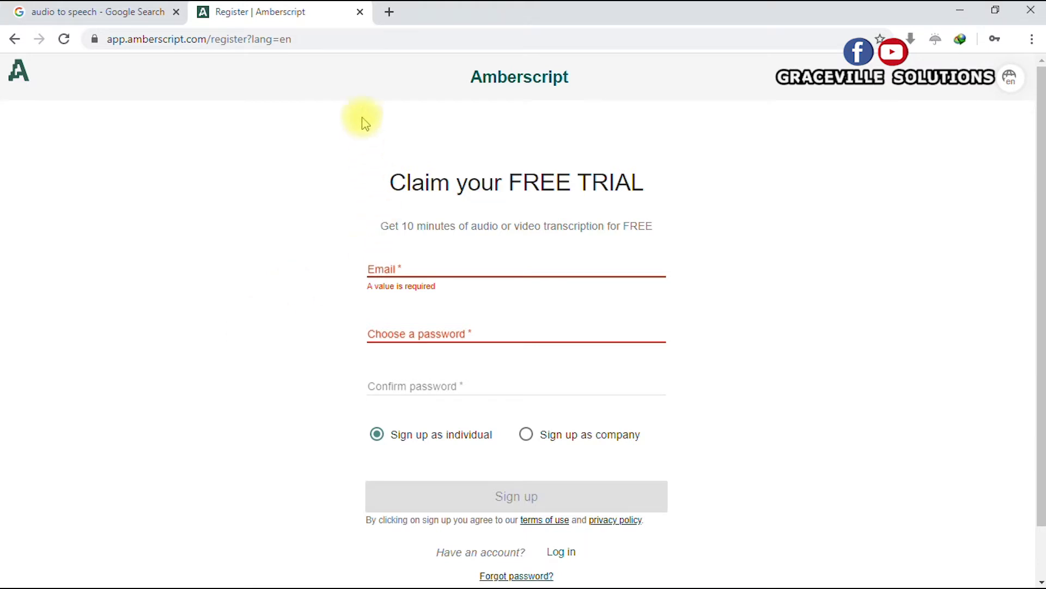
# Step: Open emailondeck.com in a new browser tab
pyautogui.click(388, 11)
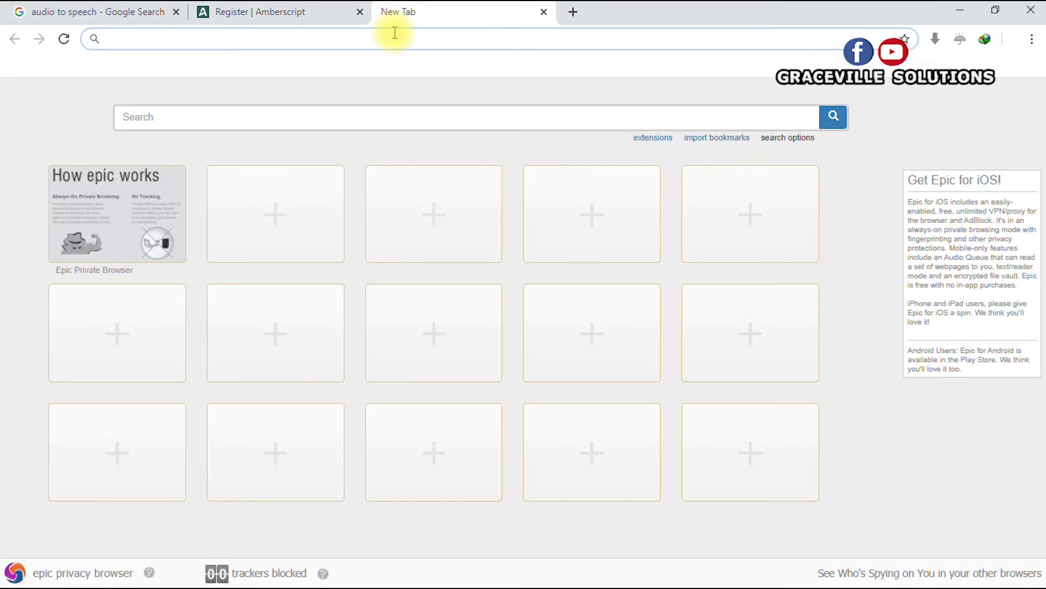
pyautogui.write('email.')
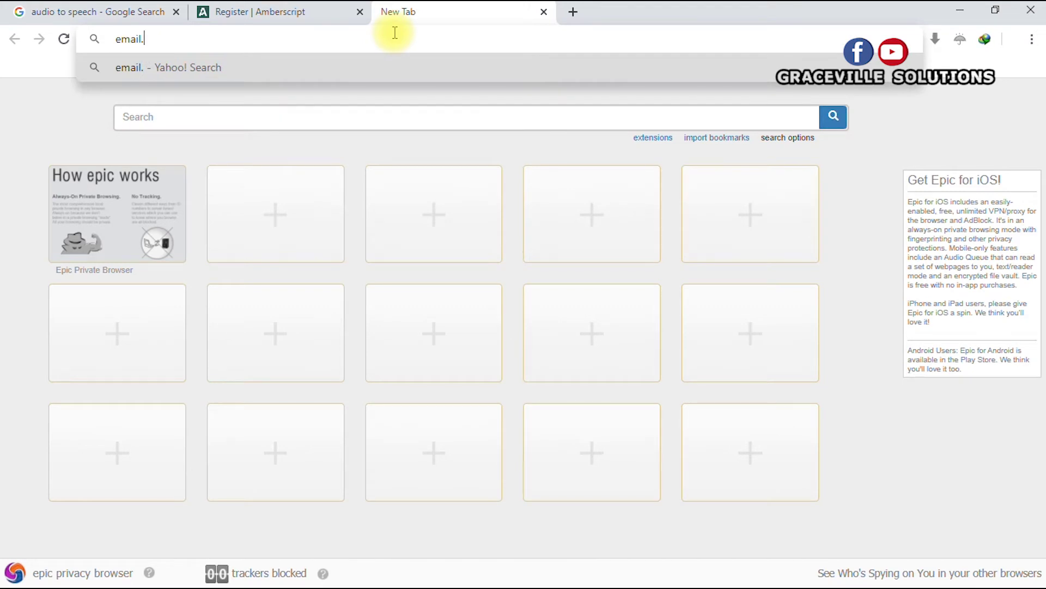
pyautogui.press('BackSpace')
pyautogui.write('onde')
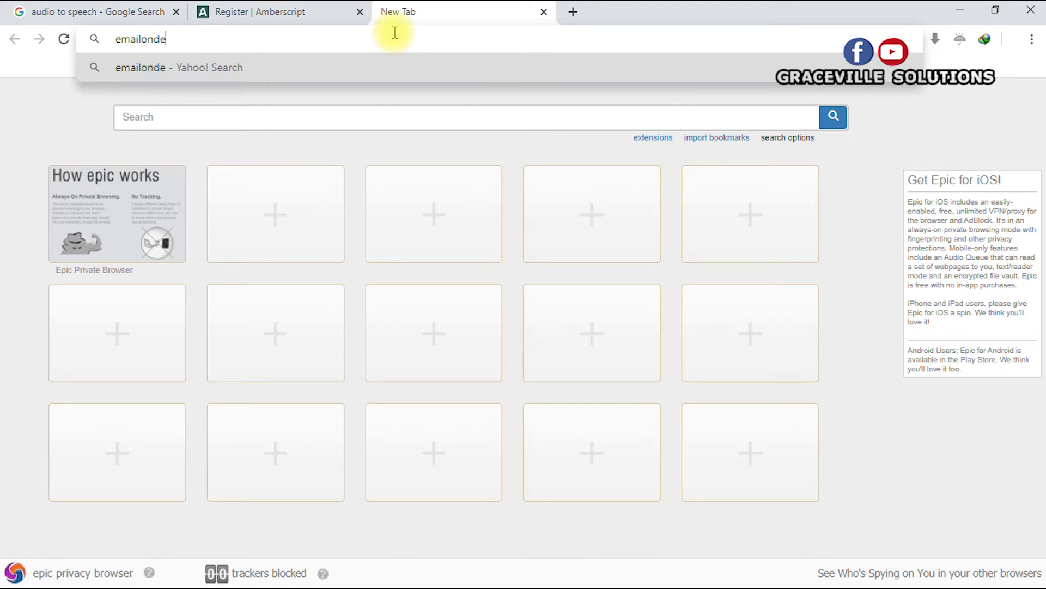
pyautogui.write('ck')
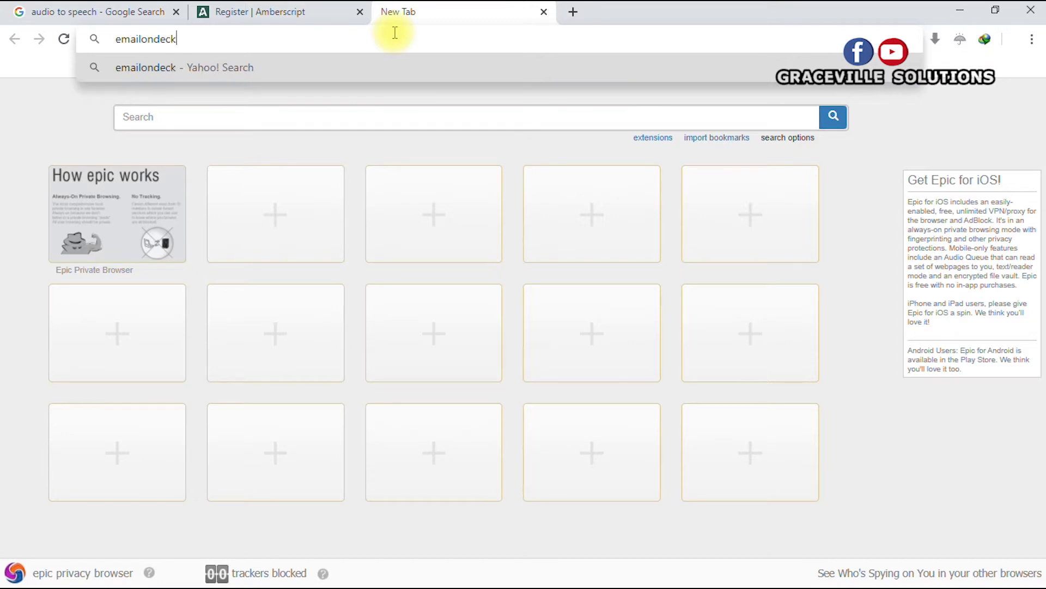
pyautogui.write('.com')
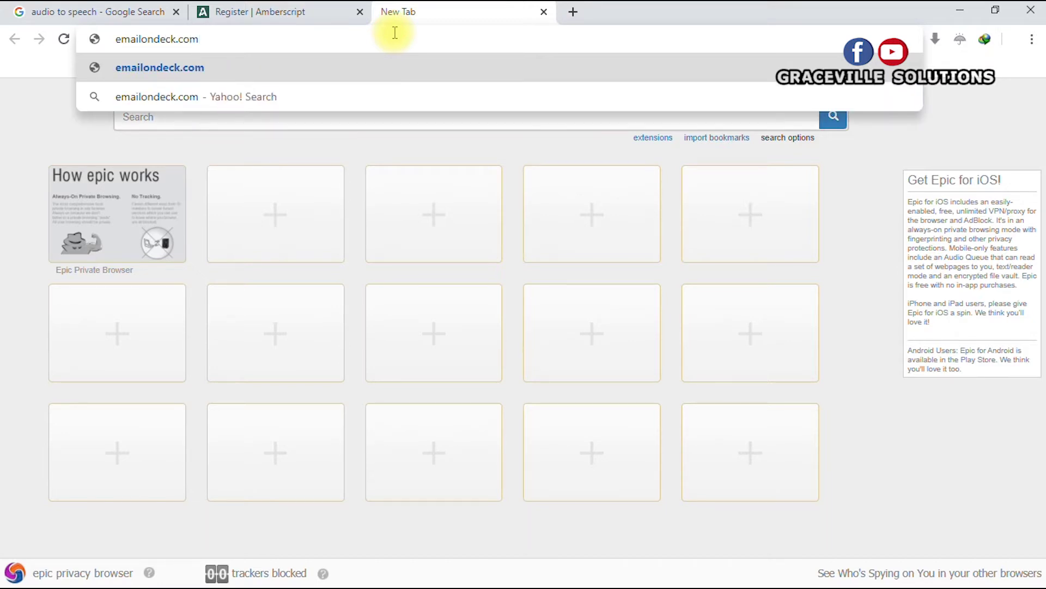
pyautogui.press('Return')
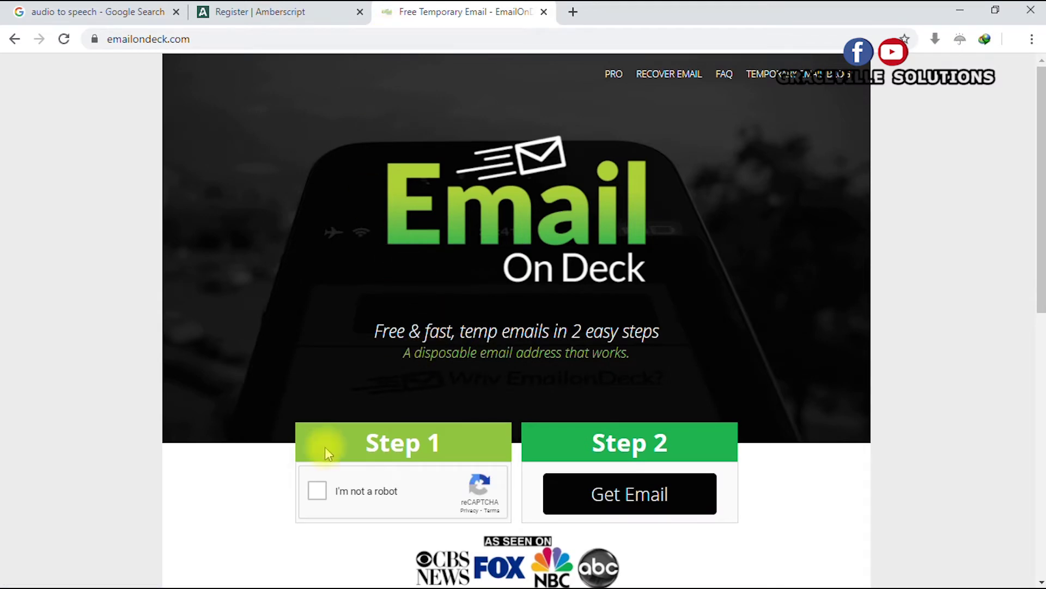
# Step: Complete the "I'm not a robot" check by selecting all three motorcycle images and verifying them
pyautogui.scroll(-6, 327, 464)
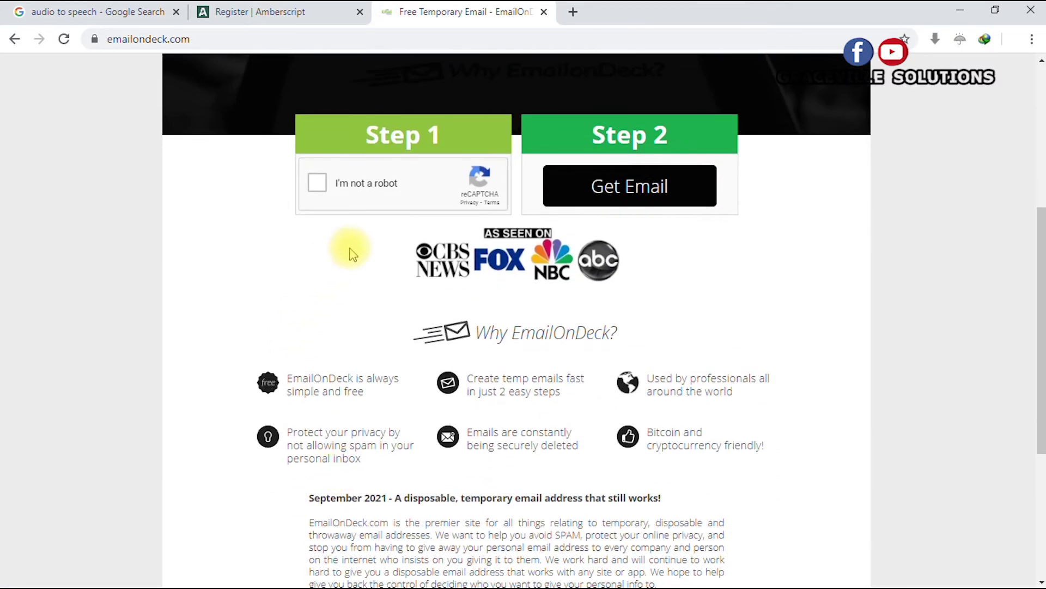
pyautogui.click(318, 185)
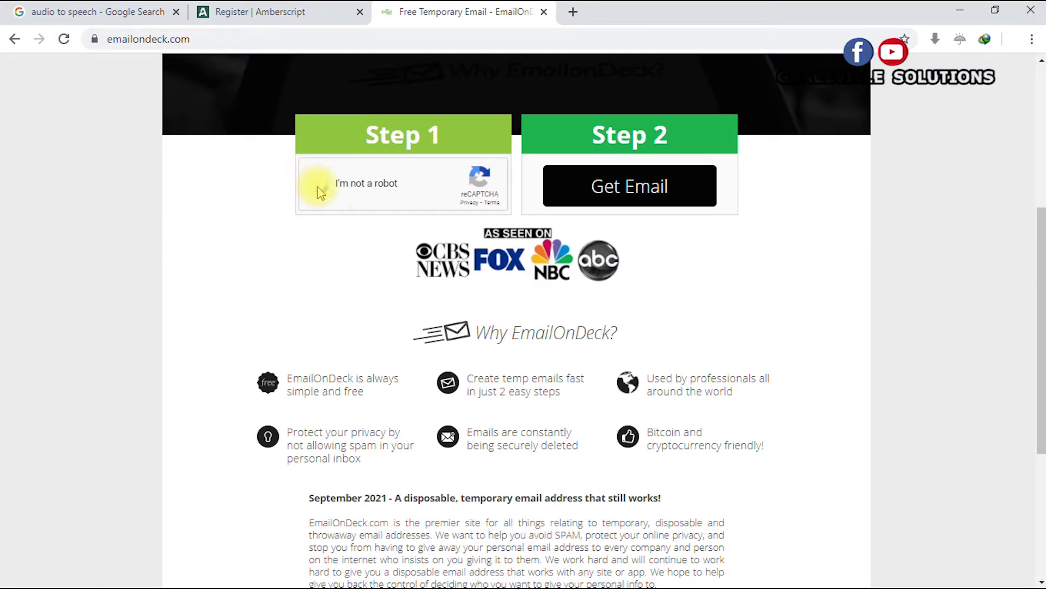
pyautogui.scroll(-3, 405, 208)
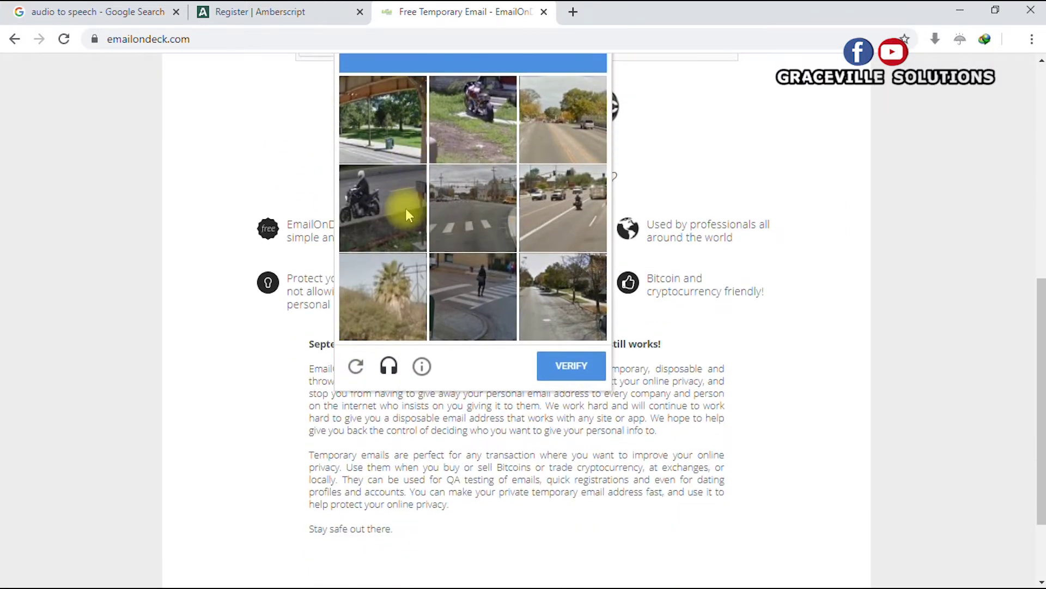
pyautogui.scroll(3, 471, 263)
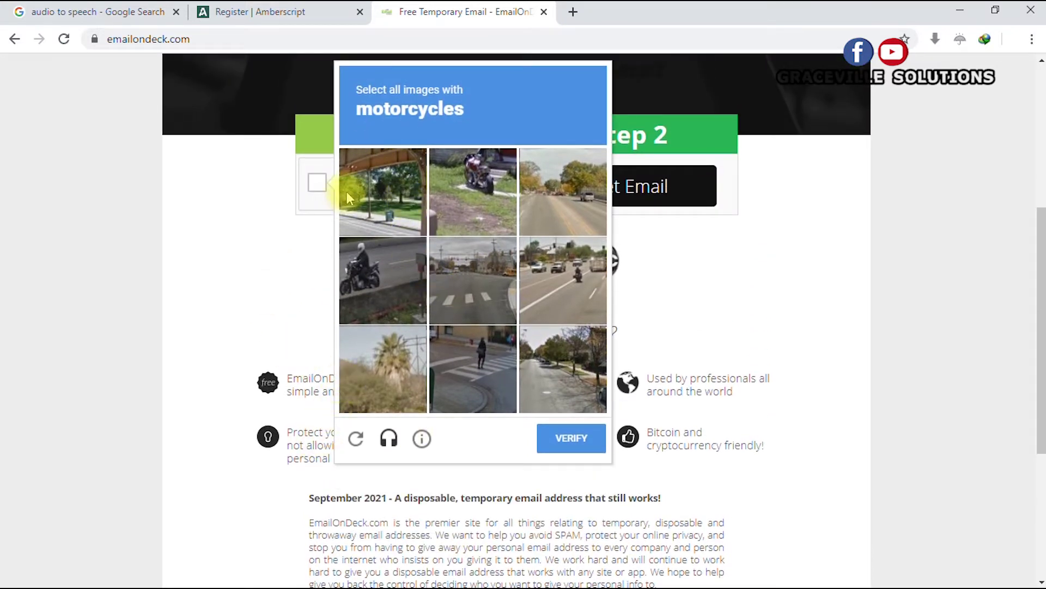
pyautogui.click(362, 314)
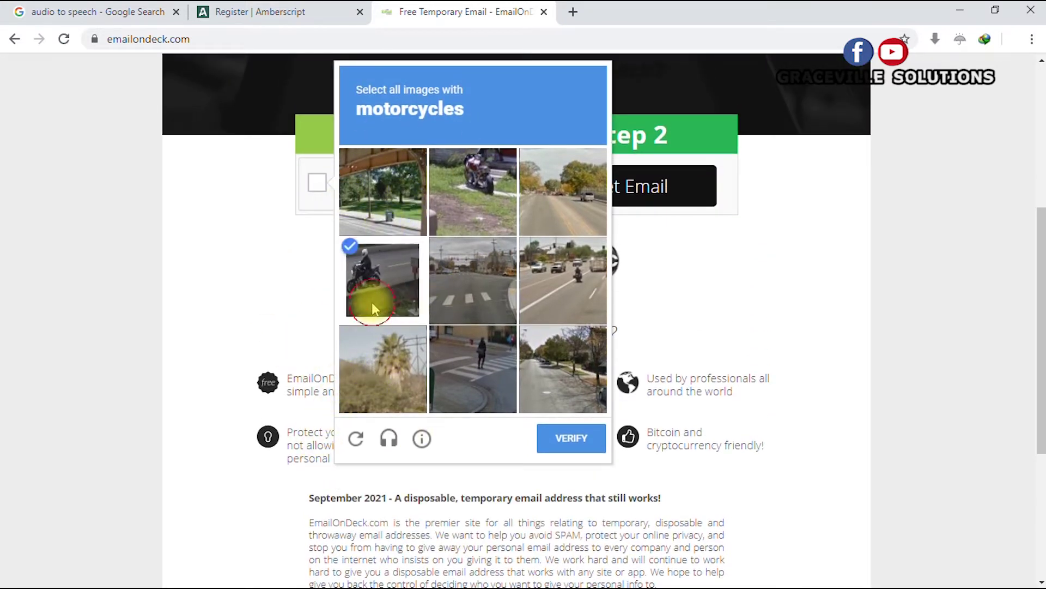
pyautogui.click(495, 192)
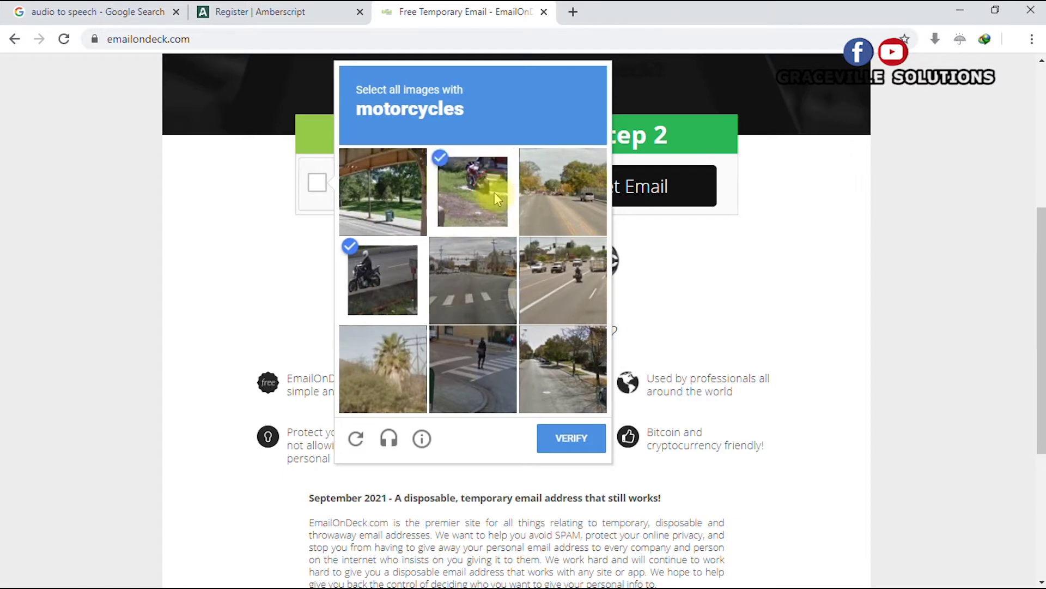
pyautogui.click(572, 305)
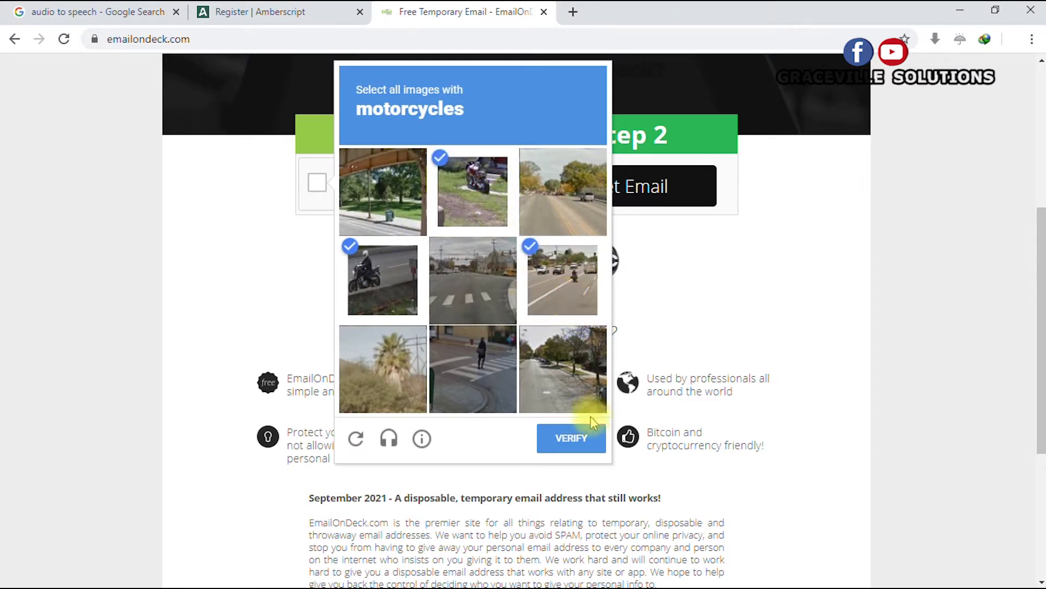
pyautogui.click(570, 434)
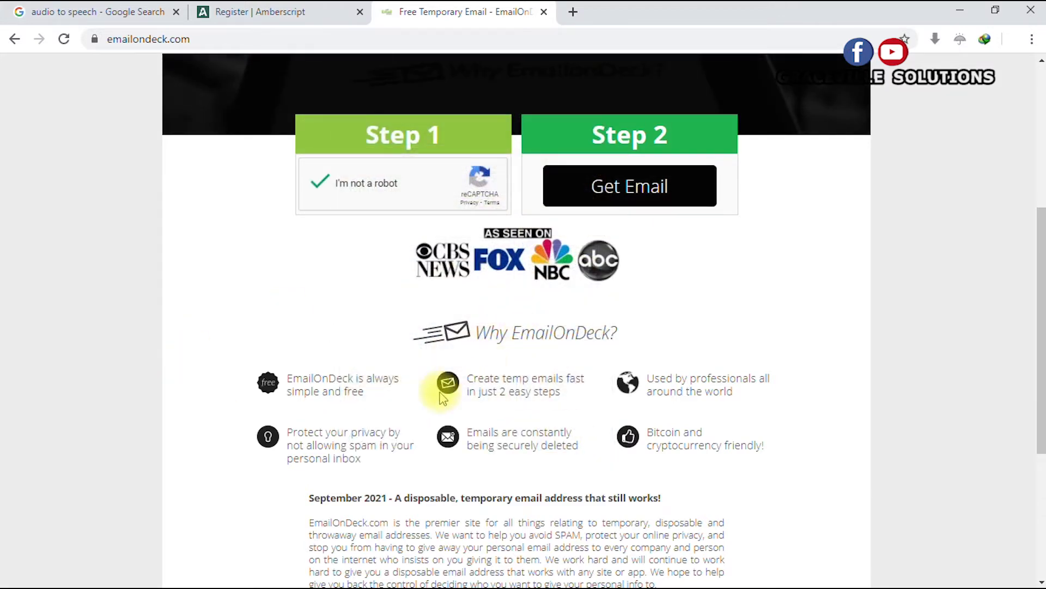
# Step: Generate a temporary email address and switch back to the Amberscript registration form
pyautogui.click(622, 192)
pyautogui.click(638, 343)
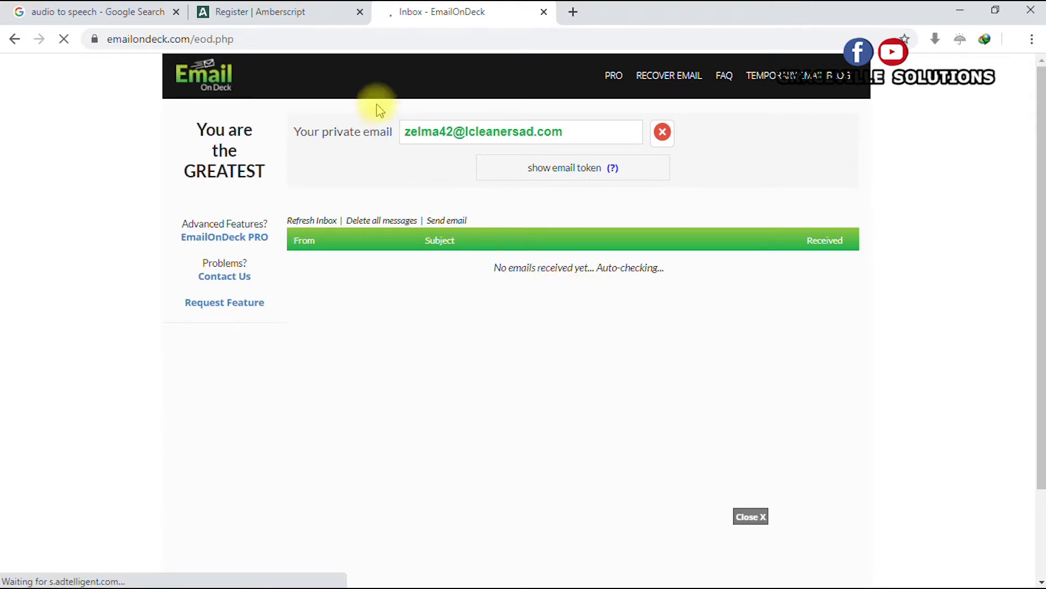
pyautogui.click(280, 19)
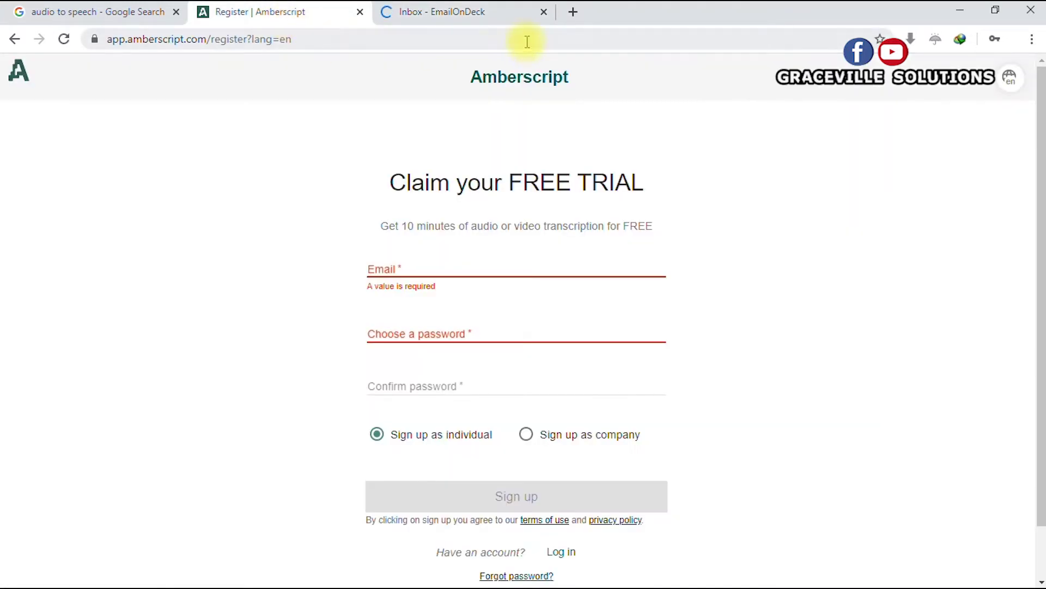
# Step: Copy the temporary email address from the EmailOnDeck inbox and paste it into the email field of the Amberscript registration form
pyautogui.click(492, 17)
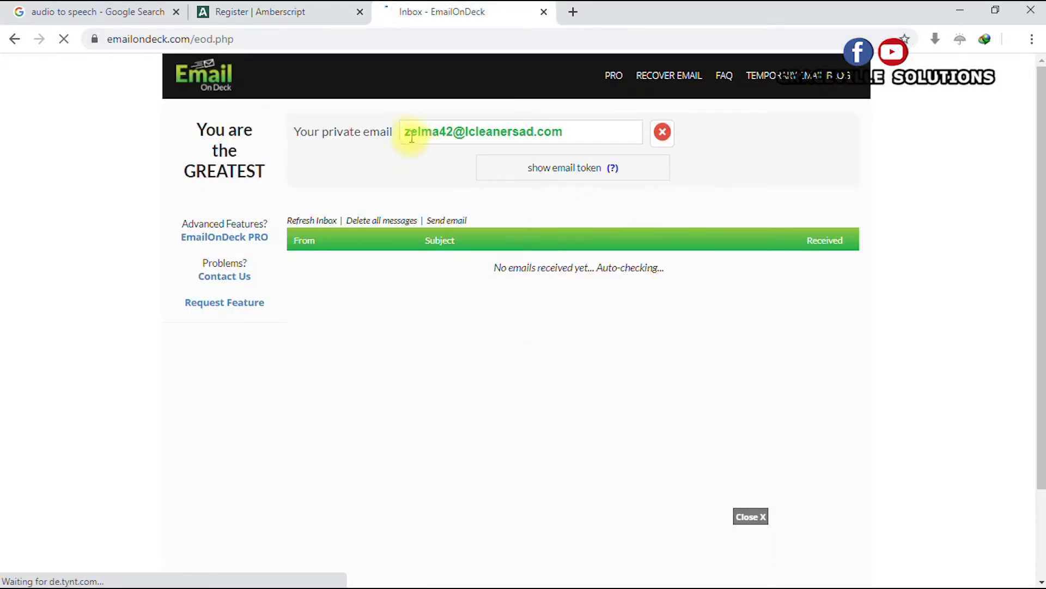
pyautogui.moveTo(407, 134); pyautogui.dragTo(566, 136)
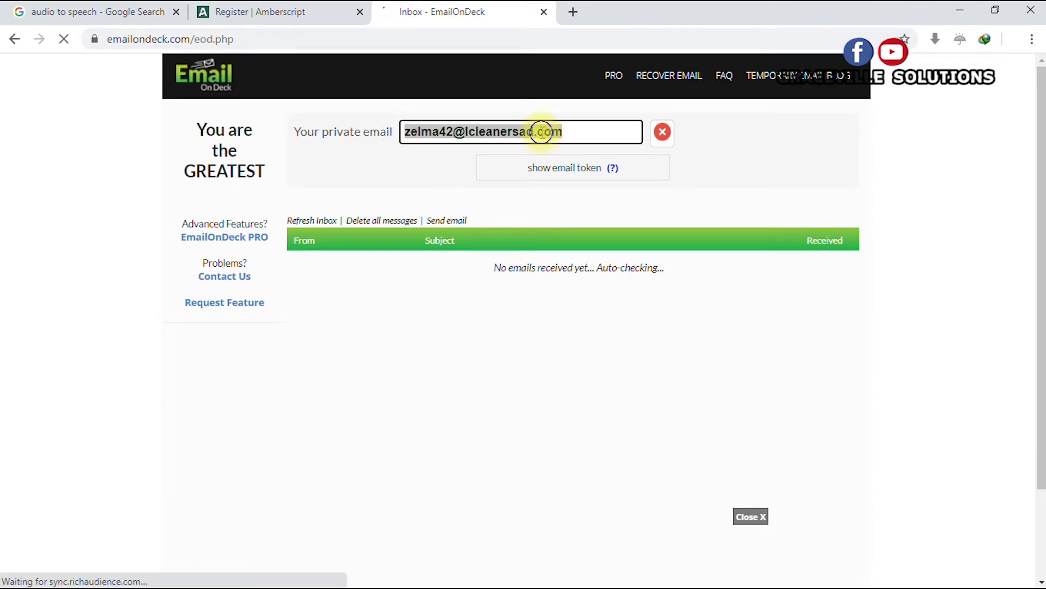
pyautogui.rightClick(541, 133)
pyautogui.click(578, 145)
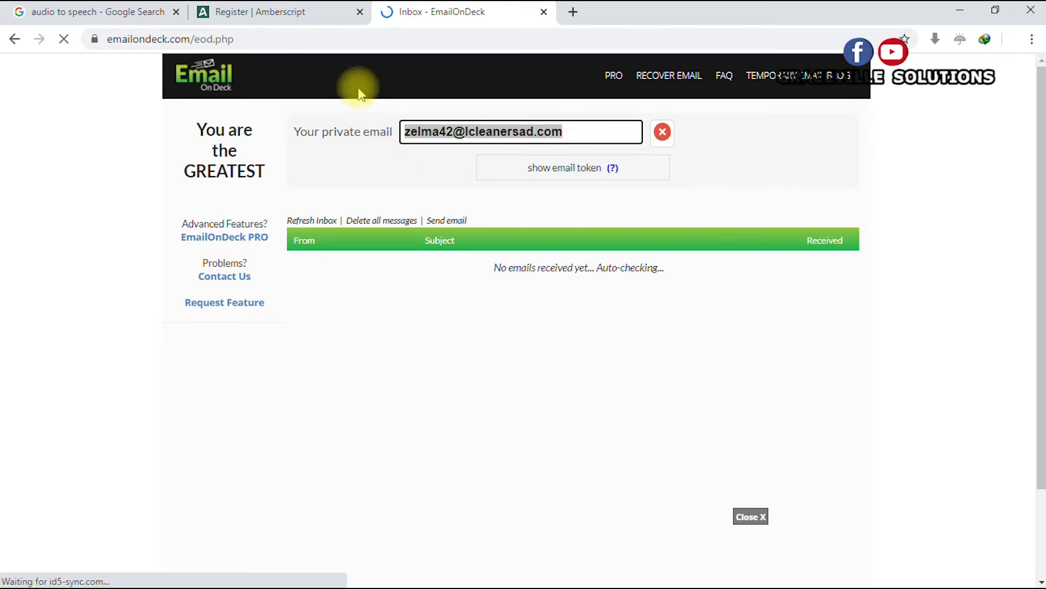
pyautogui.click(289, 22)
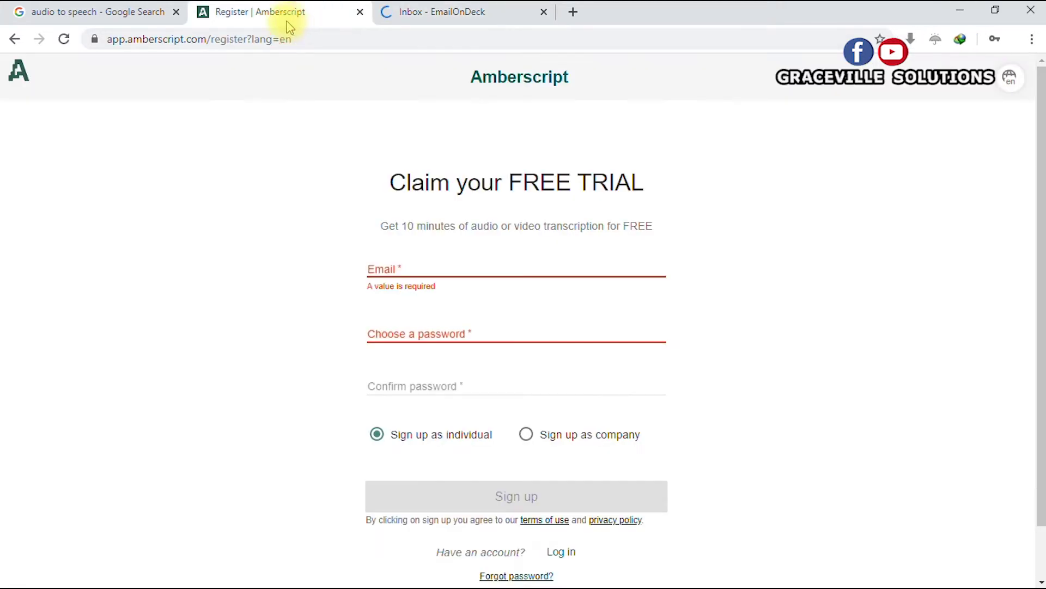
pyautogui.click(408, 262)
pyautogui.rightClick(408, 263)
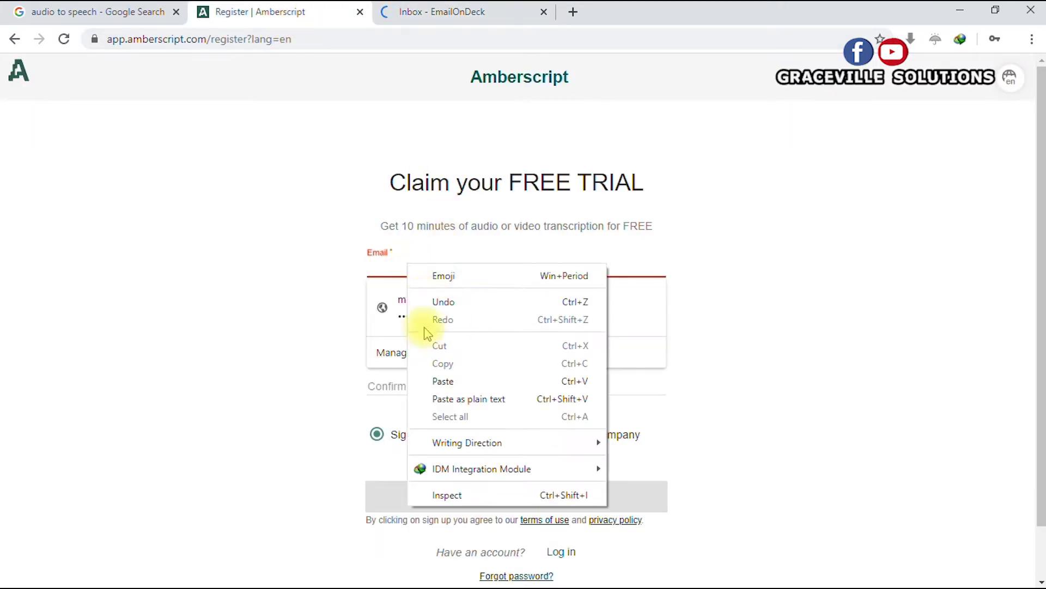
pyautogui.click(444, 381)
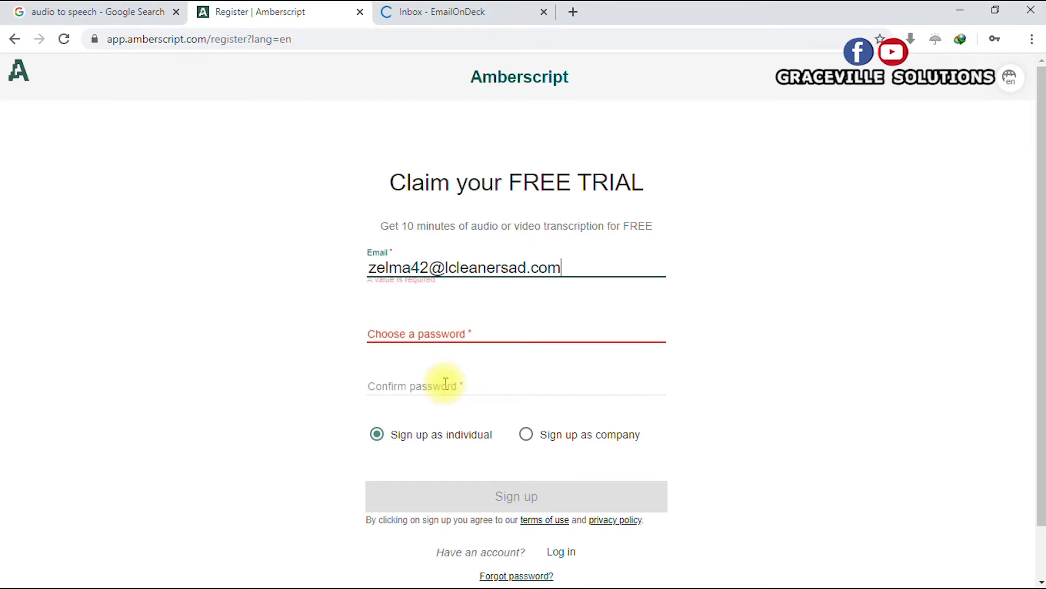
# Step: Enter the account password for the free trial and repeat it in the confirmation field
pyautogui.click(440, 333)
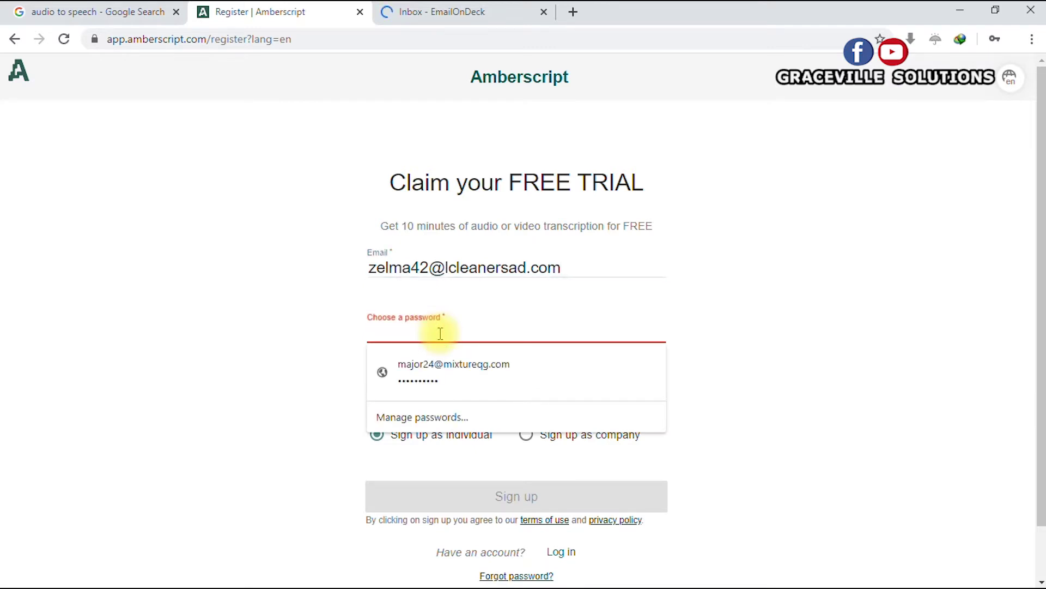
pyautogui.write('•••••••••')
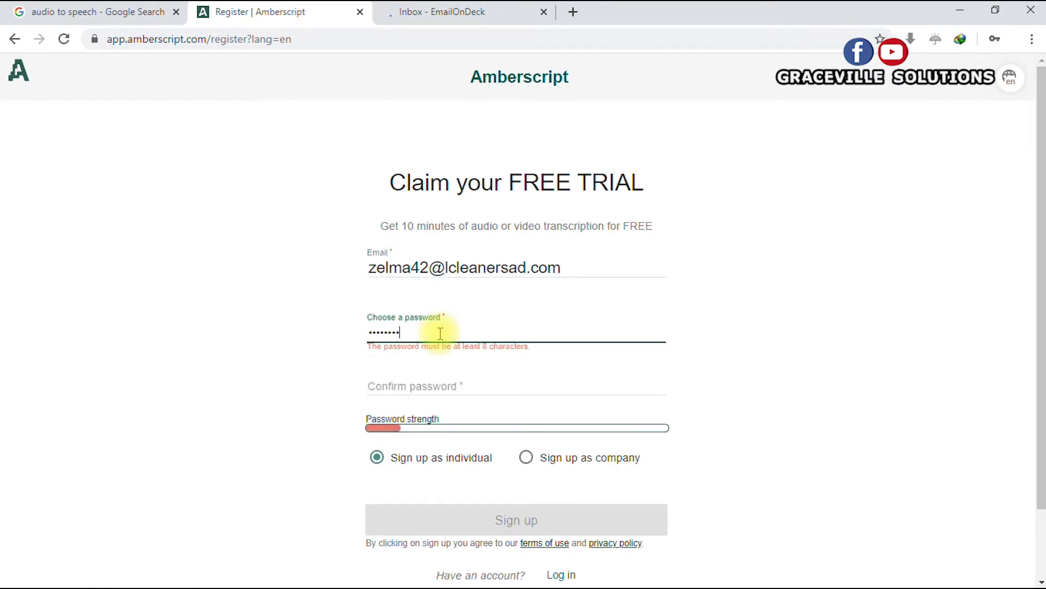
pyautogui.click(444, 386)
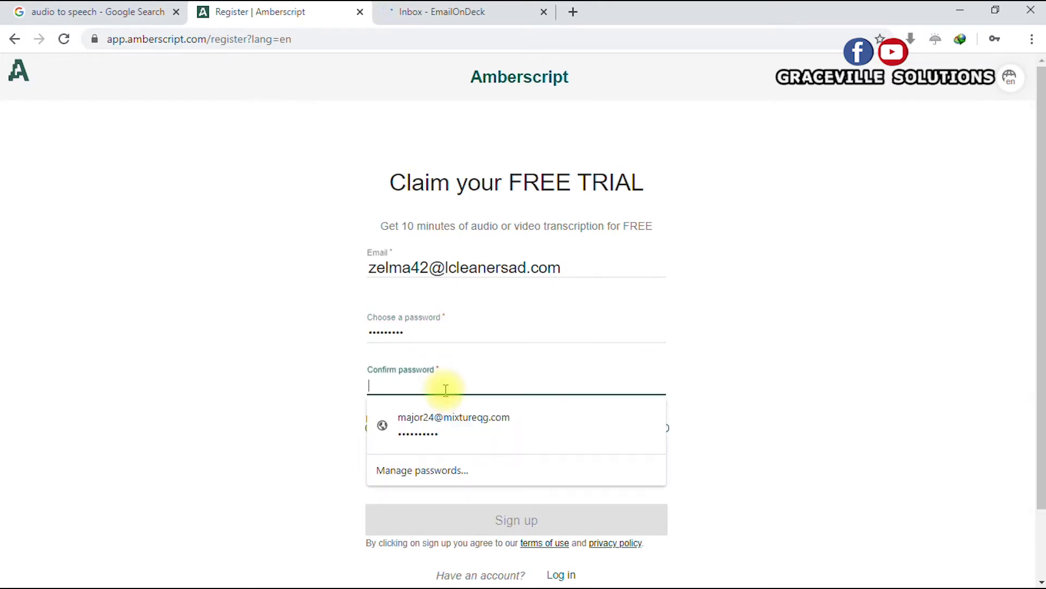
pyautogui.write('•')
pyautogui.press('BackSpace')
pyautogui.write('•')
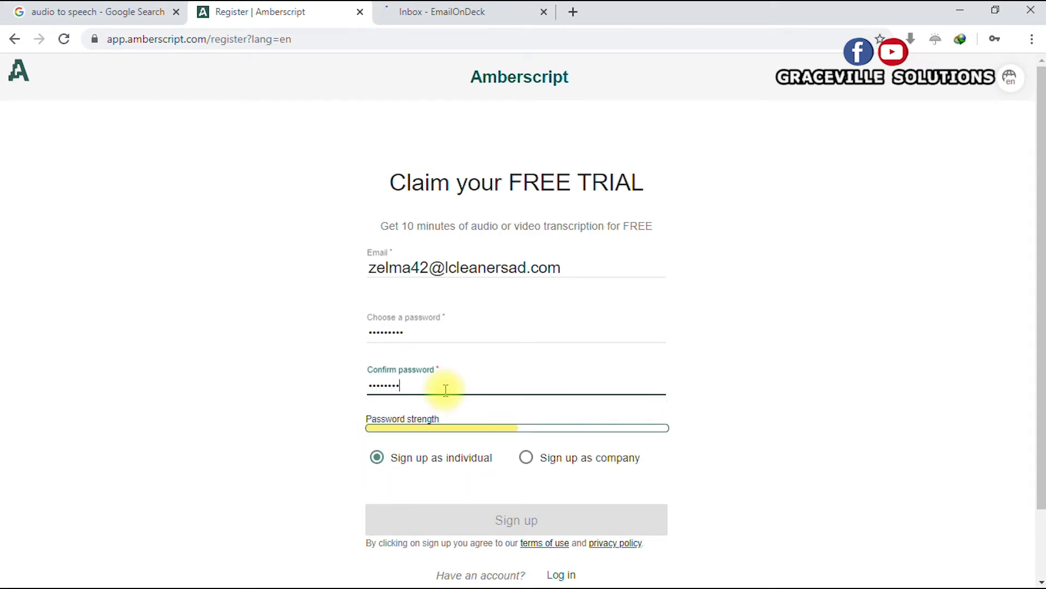
pyautogui.write('•')
pyautogui.click(257, 393)
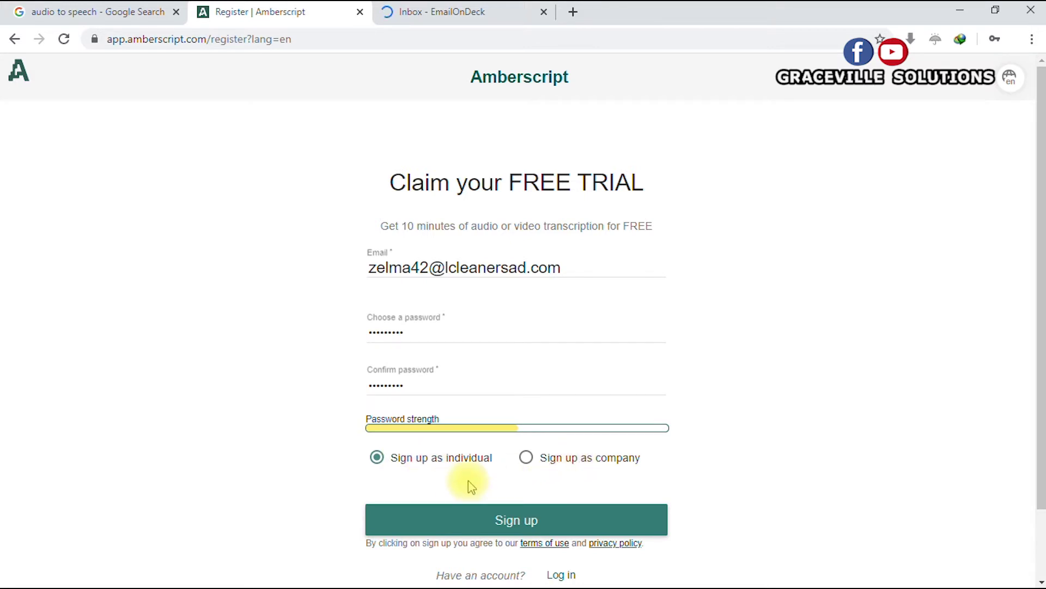
# Step: Submit the sign-up as an individual and let the browser save the login for this site
pyautogui.click(529, 522)
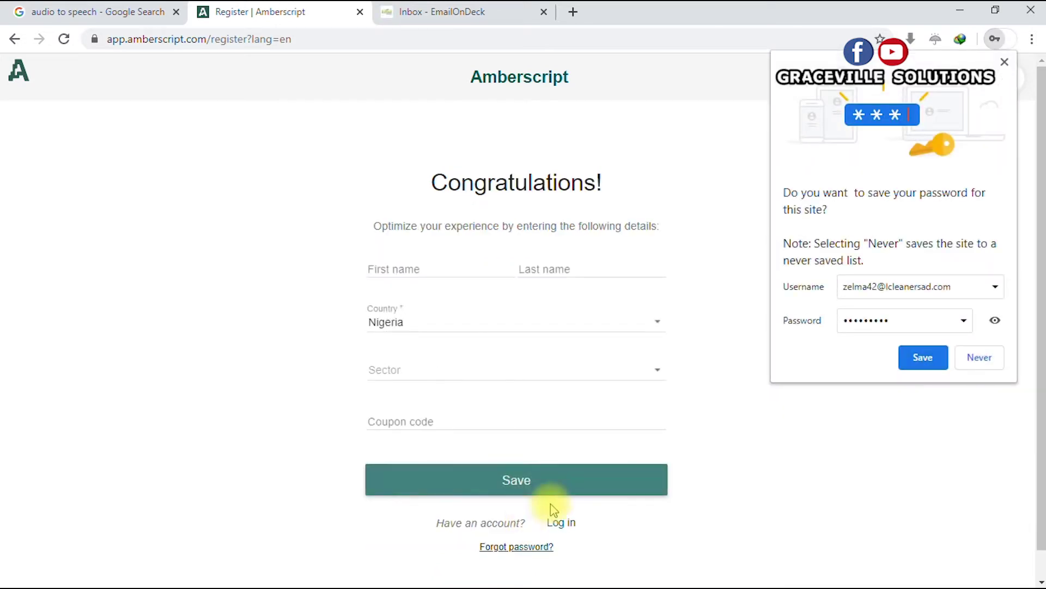
pyautogui.click(919, 356)
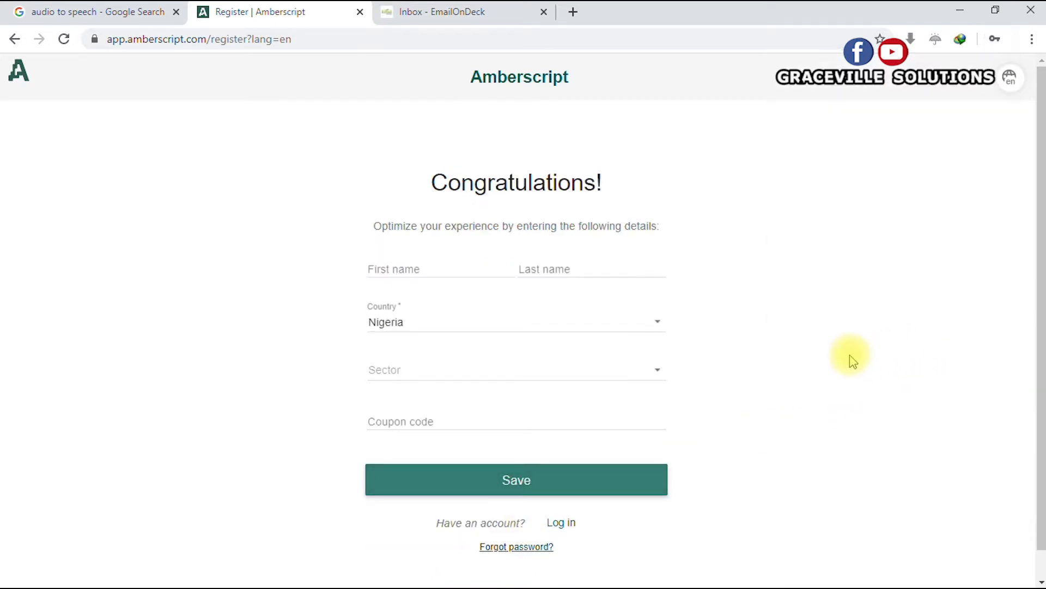
# Step: Fill in the first name and last name in the profile details, correcting the misspelled first name
pyautogui.click(426, 271)
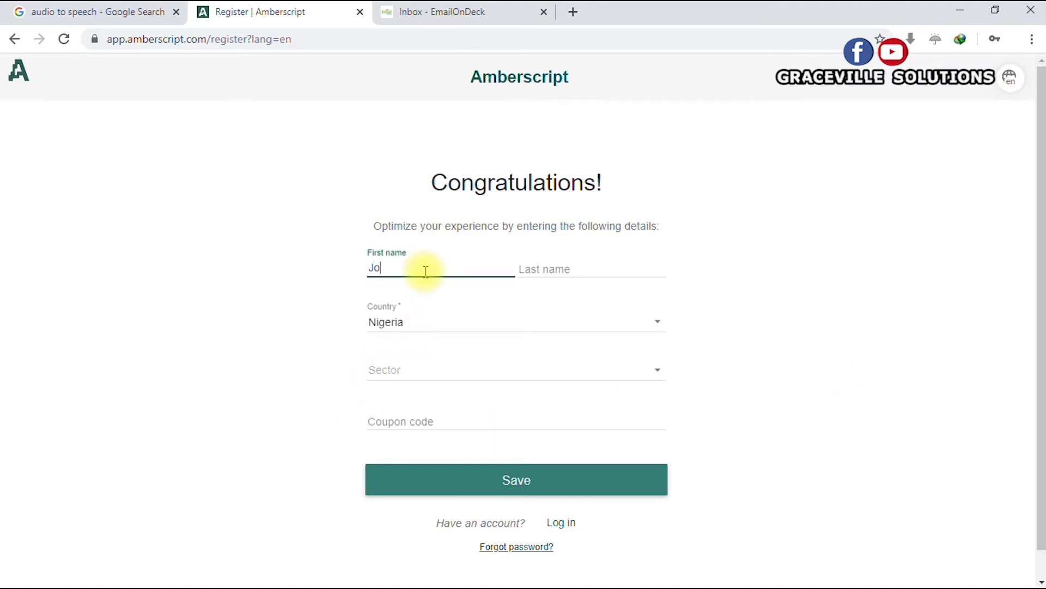
pyautogui.press('Tab')
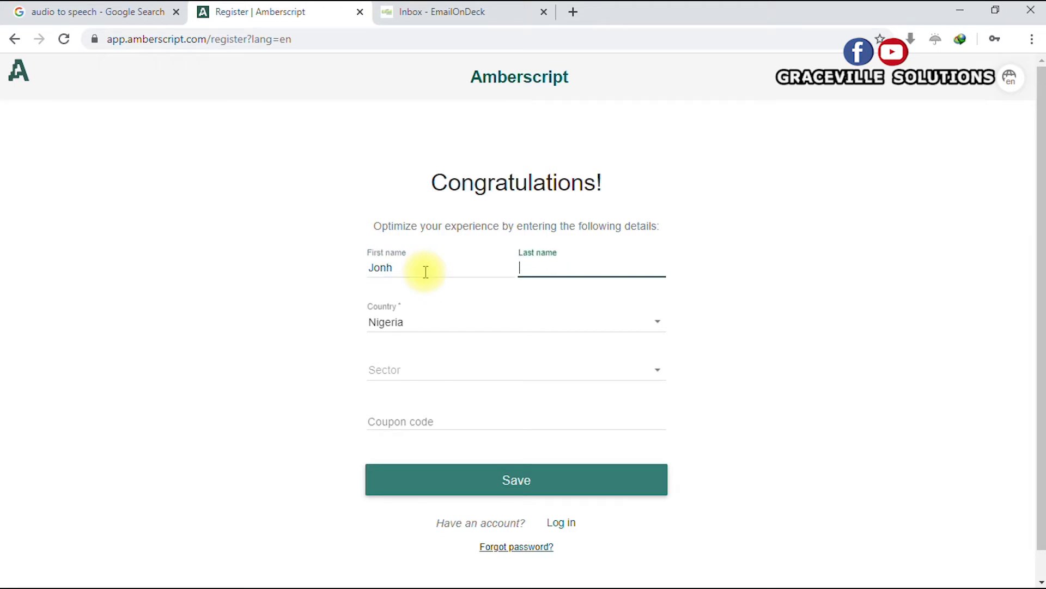
pyautogui.click(424, 272)
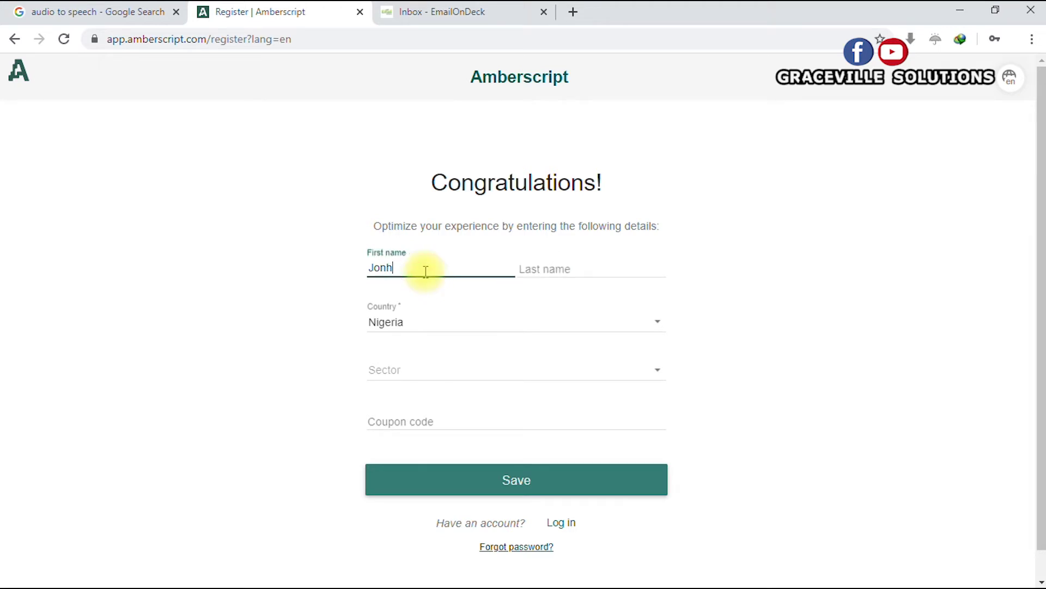
pyautogui.write('n')
pyautogui.press('Tab')
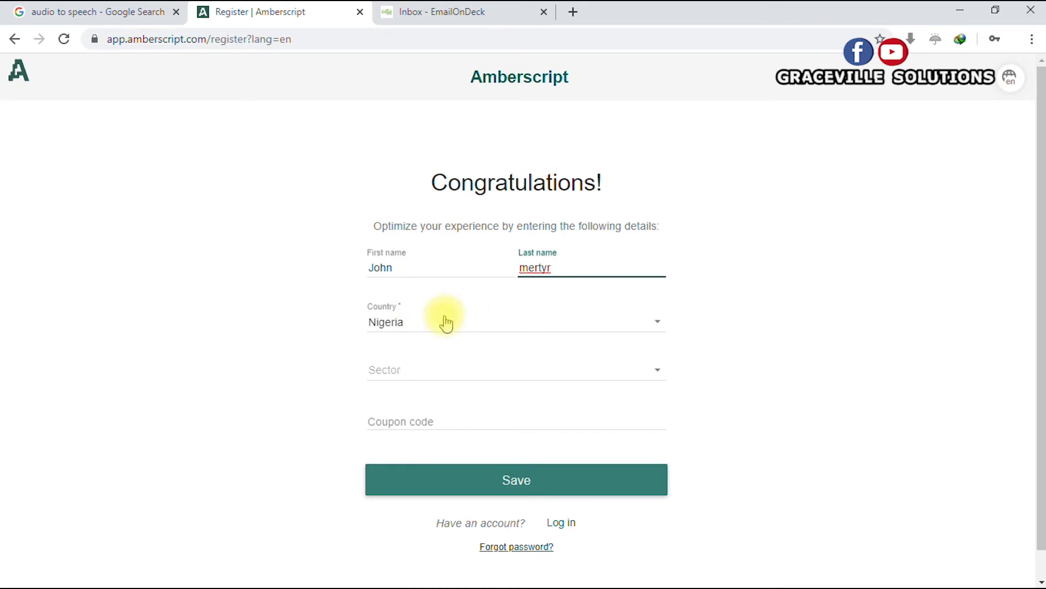
# Step: Look through the available sectors and set the sector to Communication and media
pyautogui.click(427, 372)
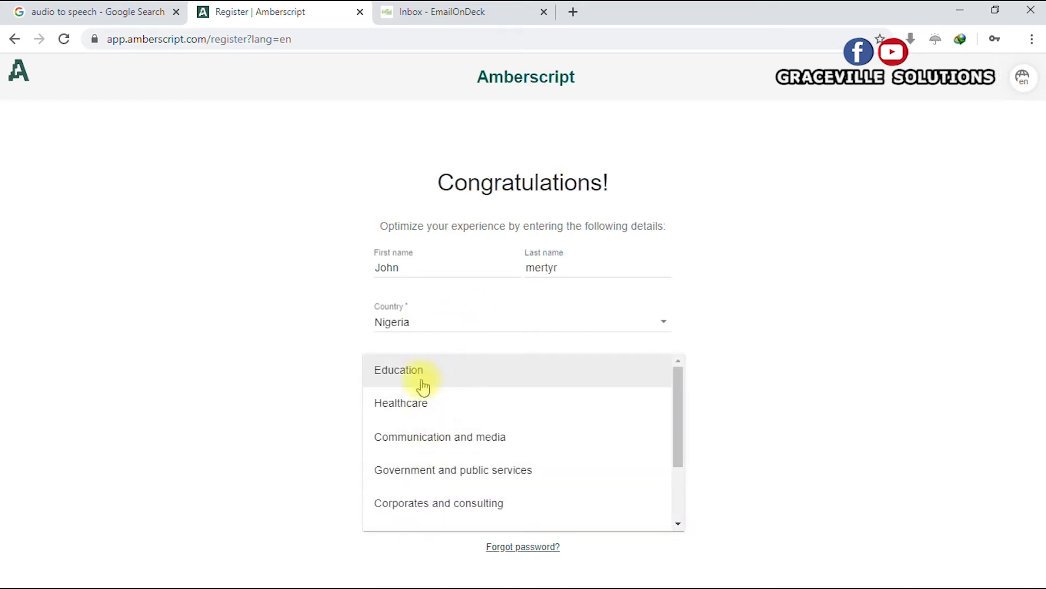
pyautogui.scroll(-2, 446, 422)
pyautogui.scroll(-1, 446, 422)
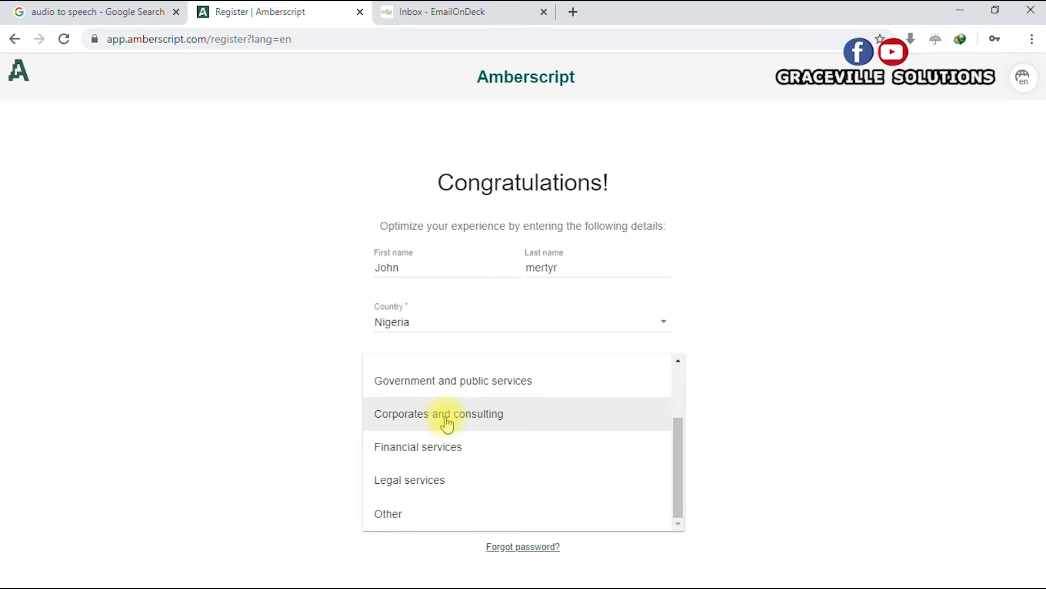
pyautogui.scroll(2, 446, 422)
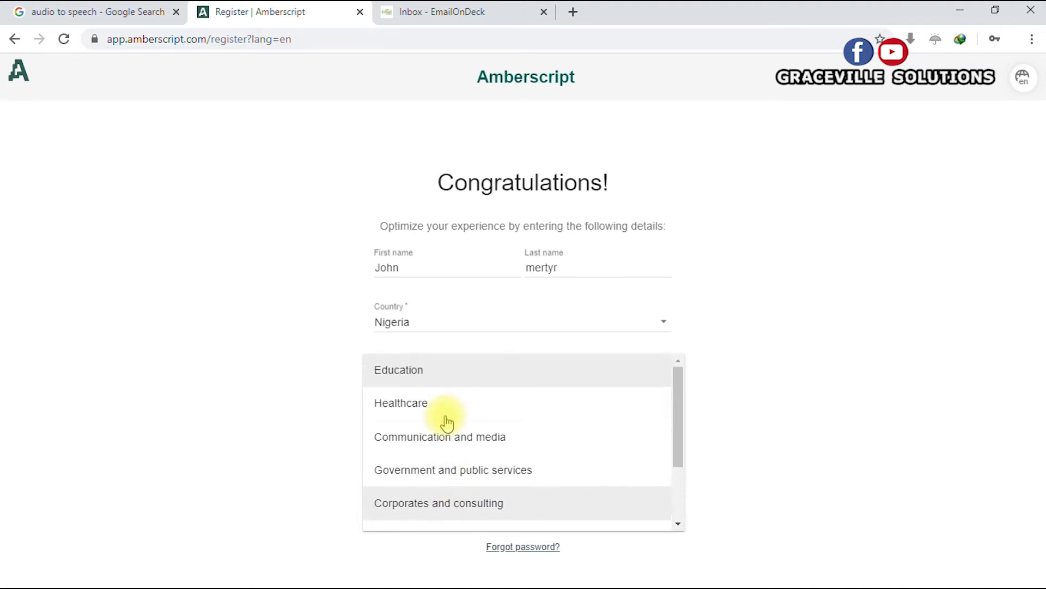
pyautogui.scroll(-2, 446, 422)
pyautogui.moveTo(682, 443); pyautogui.dragTo(691, 386)
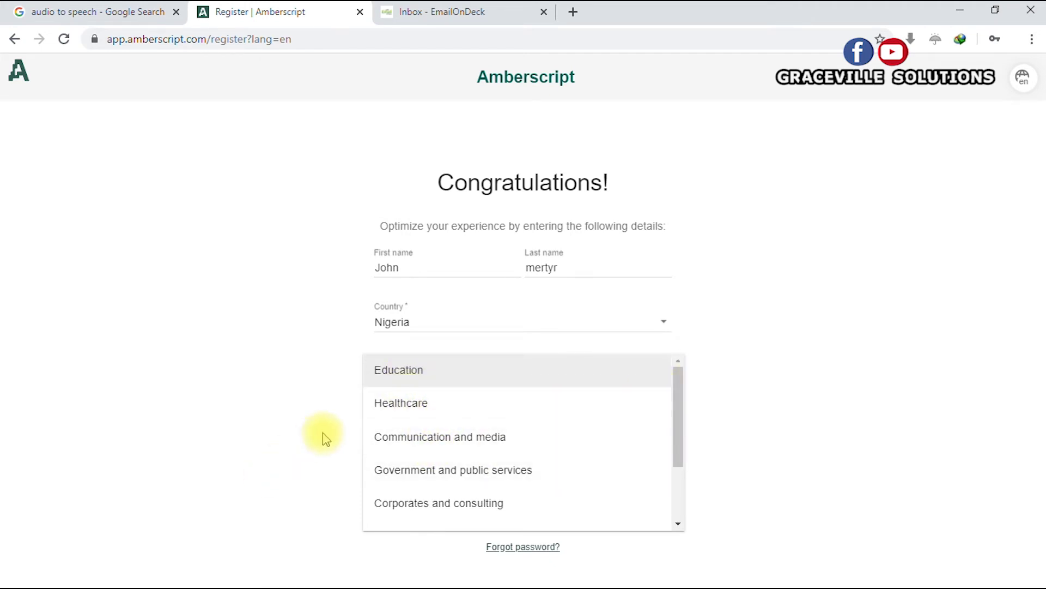
pyautogui.click(405, 436)
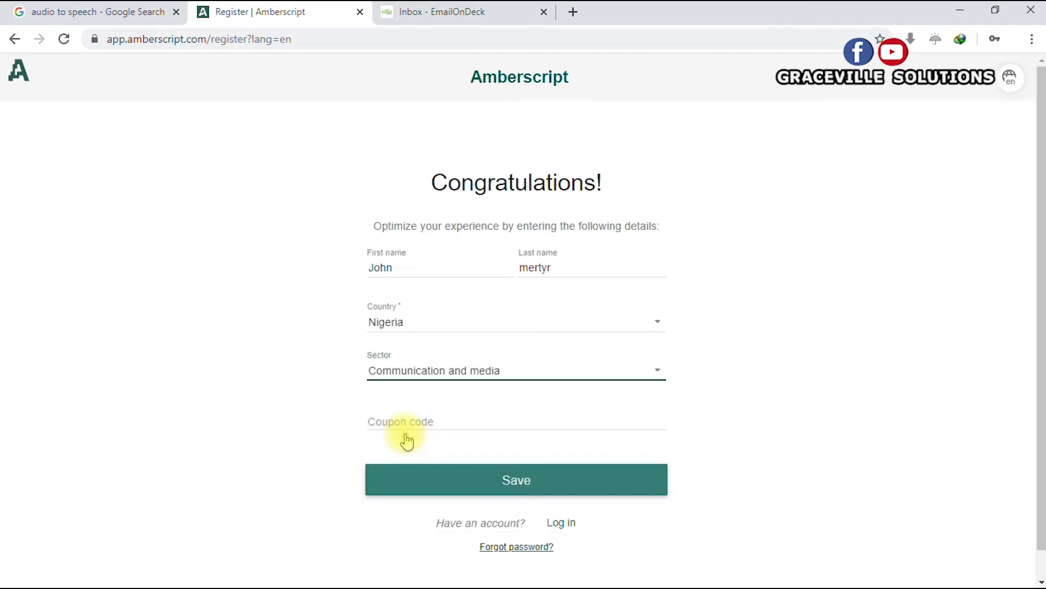
# Step: Leave the coupon code empty and save the profile details
pyautogui.click(414, 423)
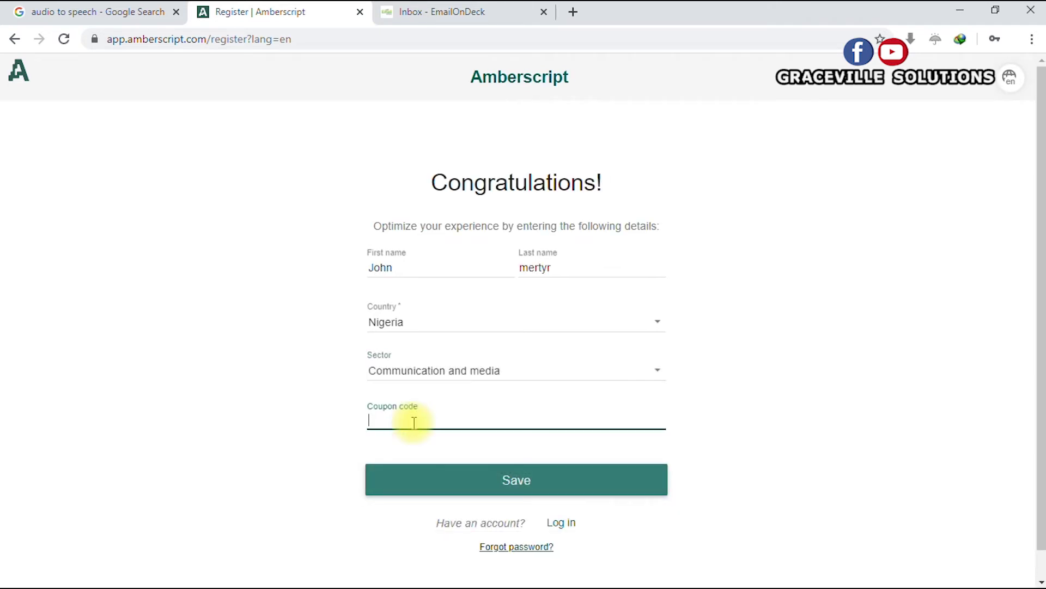
pyautogui.click(271, 441)
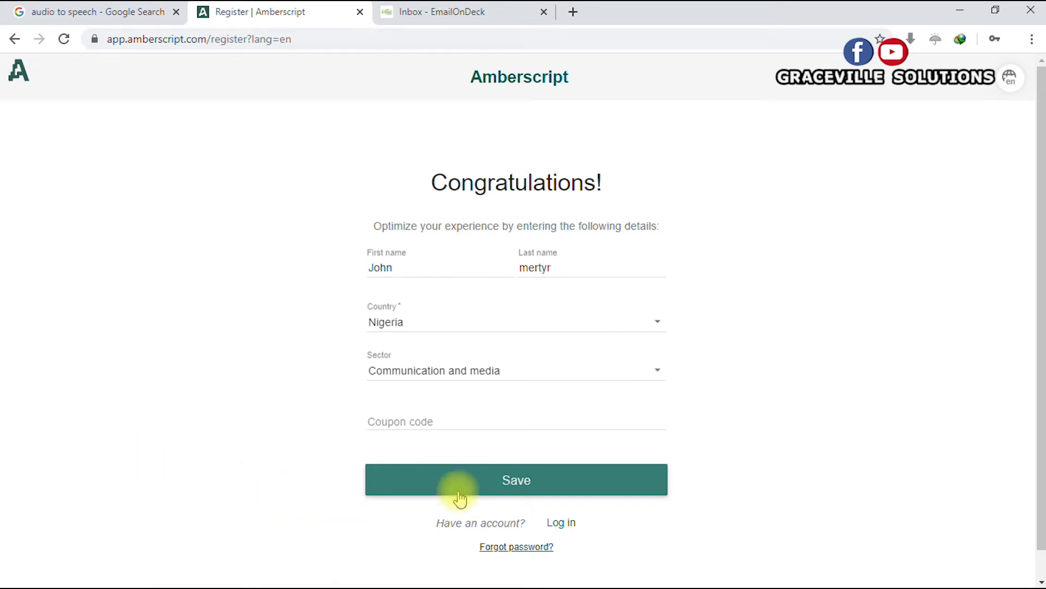
pyautogui.click(507, 489)
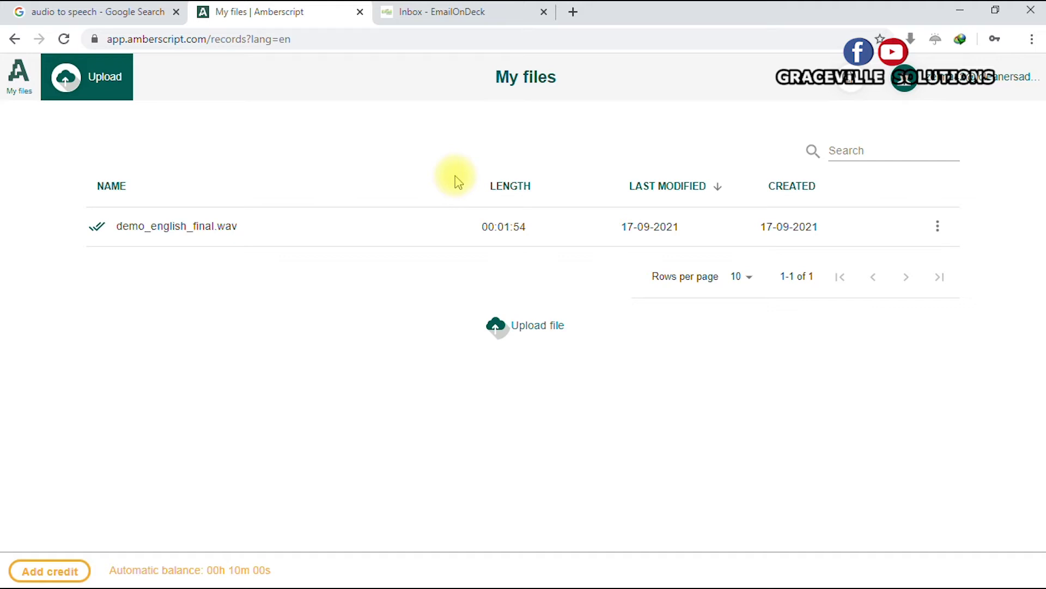
# Step: Switch to the EmailOnDeck inbox and open Amberscript's message about validating the email address
pyautogui.click(430, 16)
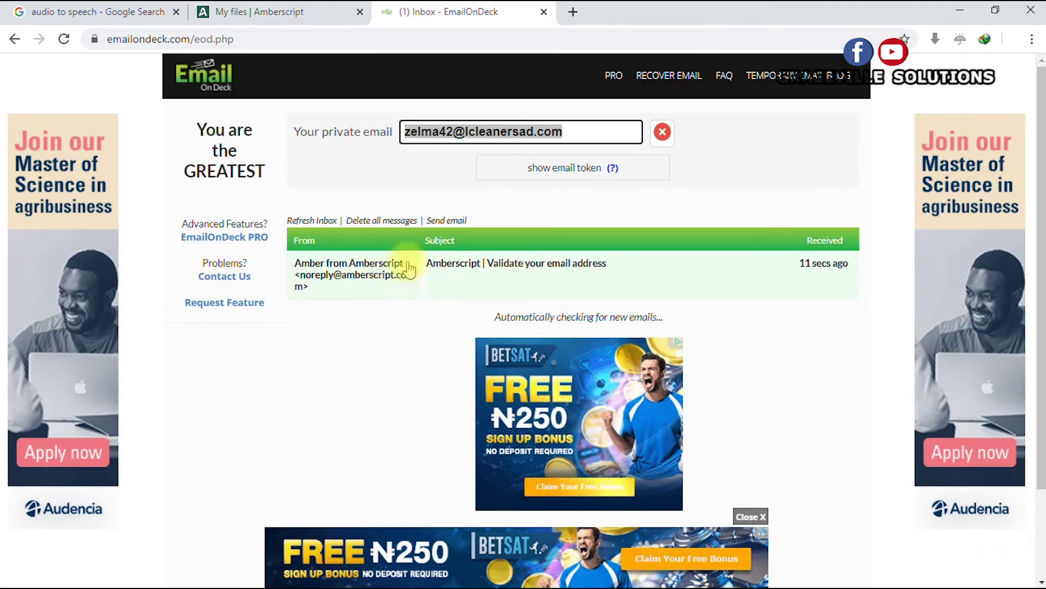
pyautogui.click(387, 274)
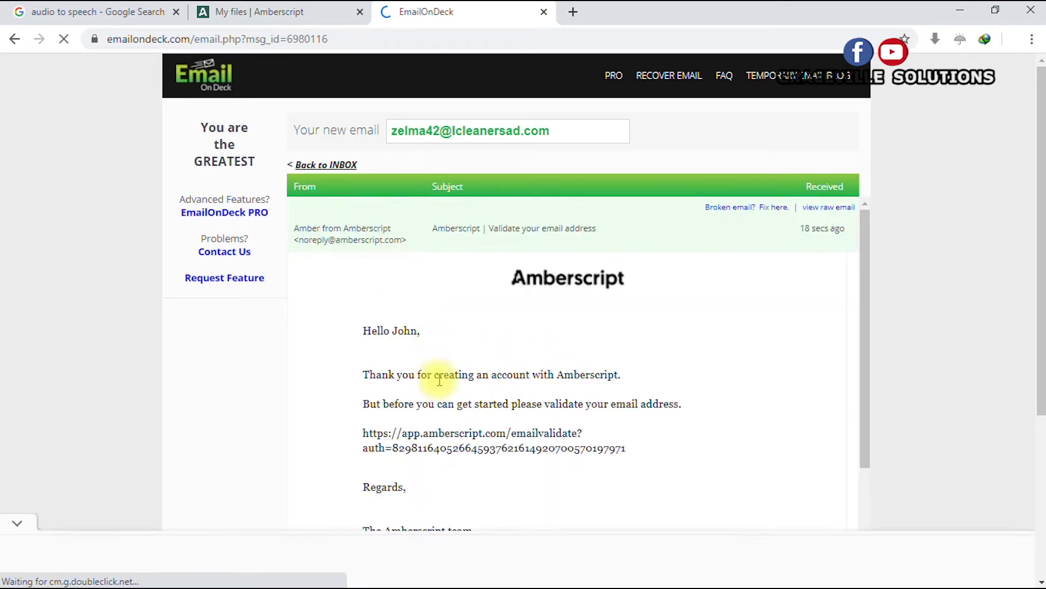
pyautogui.scroll(-4, 440, 380)
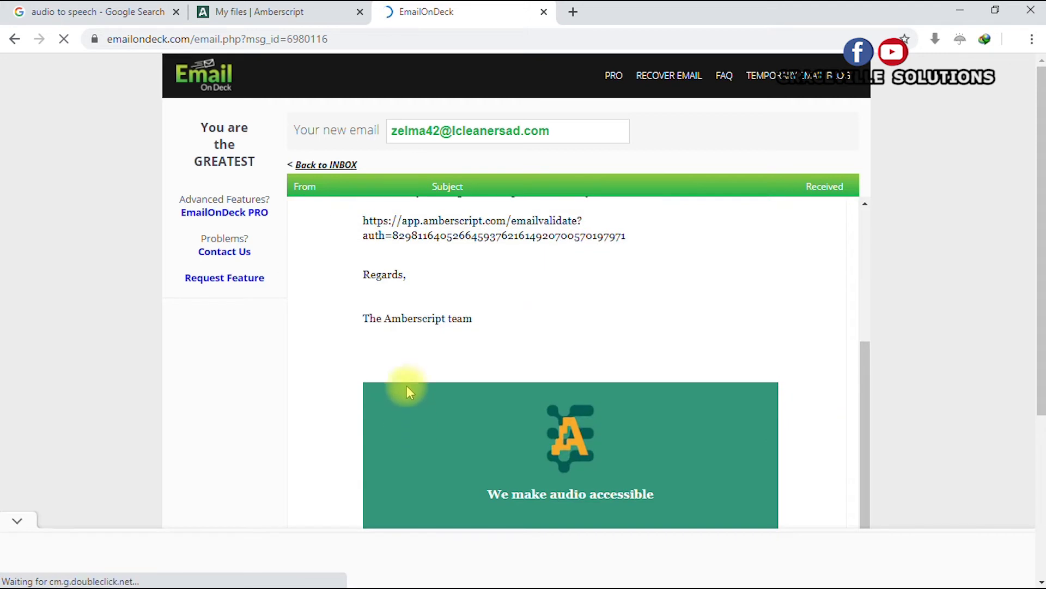
# Step: Copy the complete two-line email validation link from the message body
pyautogui.click(365, 223)
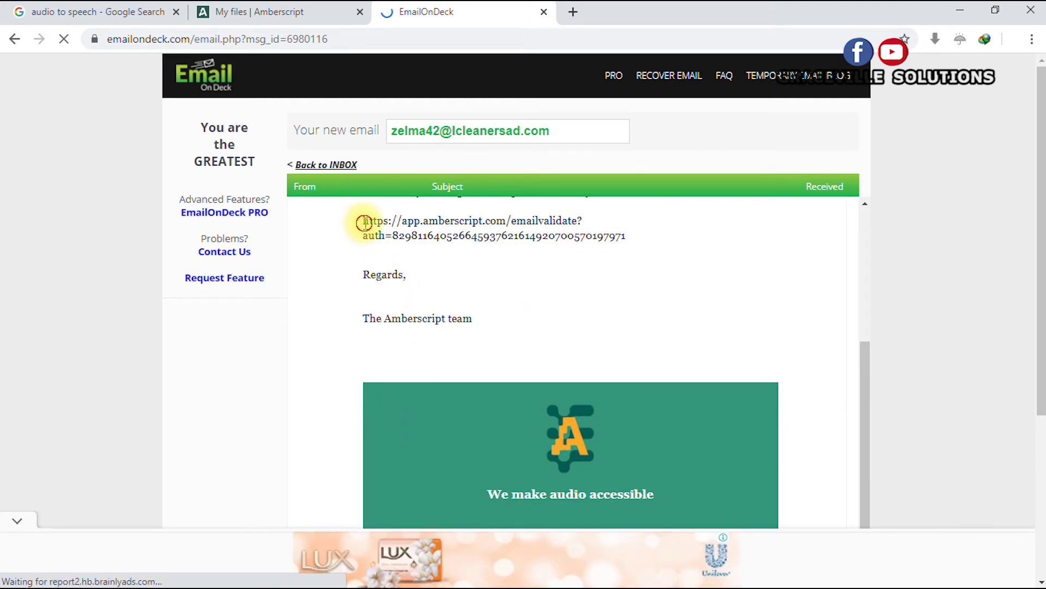
pyautogui.moveTo(364, 223); pyautogui.dragTo(456, 237)
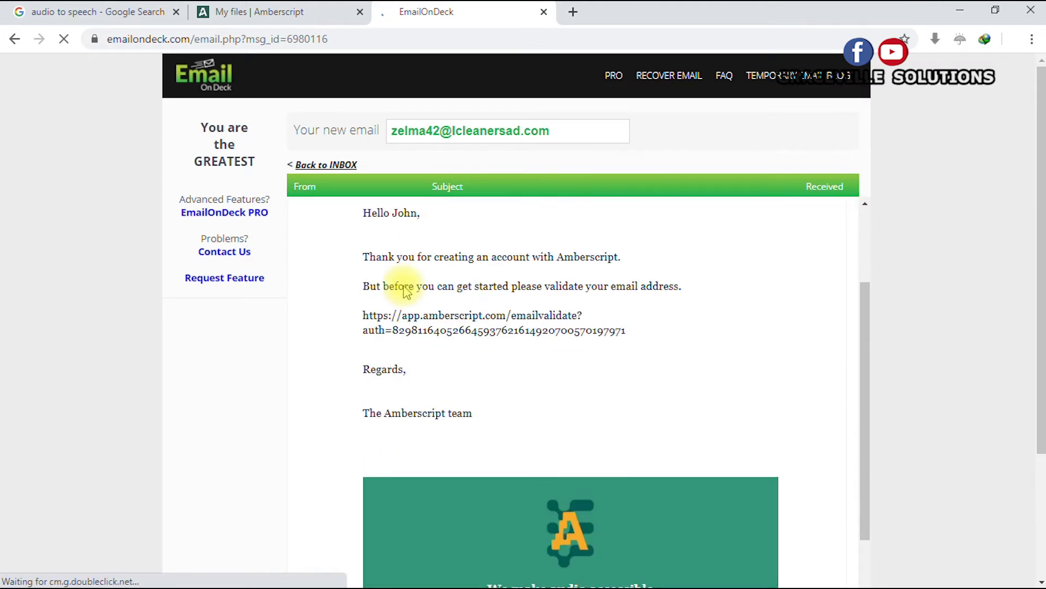
pyautogui.scroll(-2, 406, 291)
pyautogui.click(366, 220)
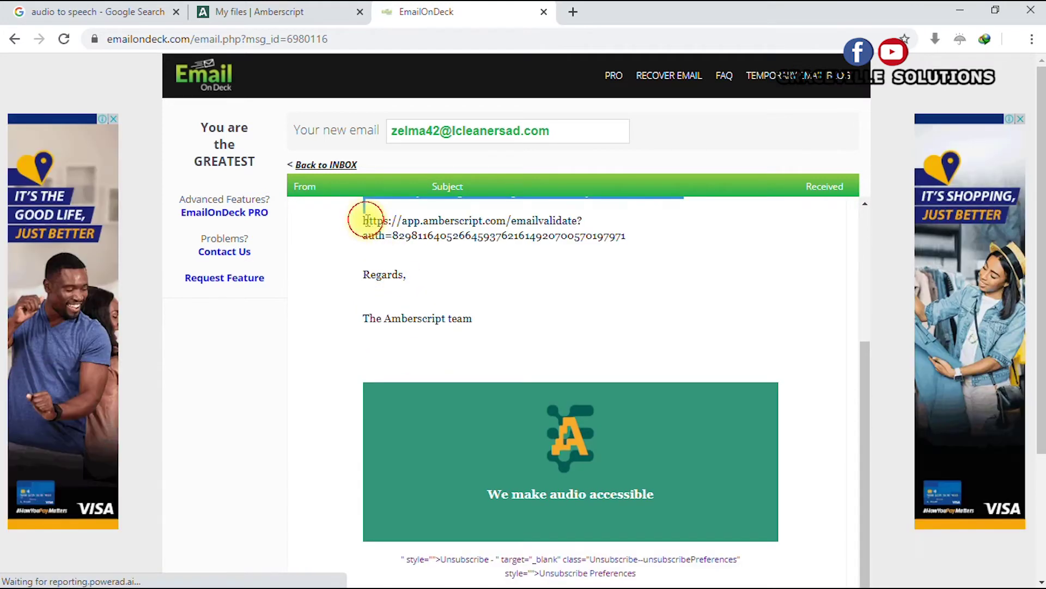
pyautogui.click(363, 221)
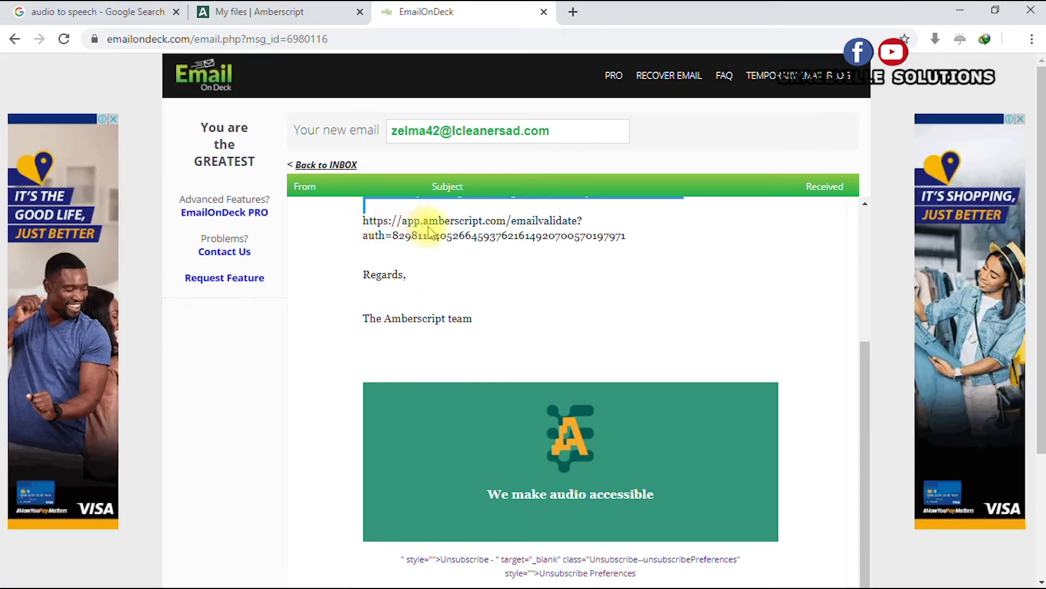
pyautogui.click(365, 224)
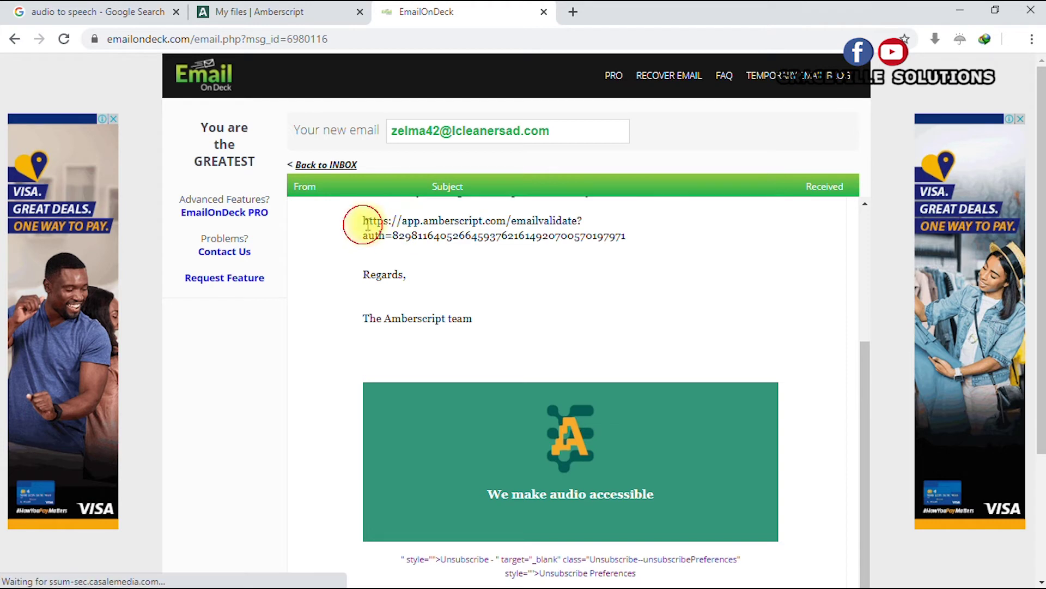
pyautogui.moveTo(365, 224); pyautogui.dragTo(628, 239)
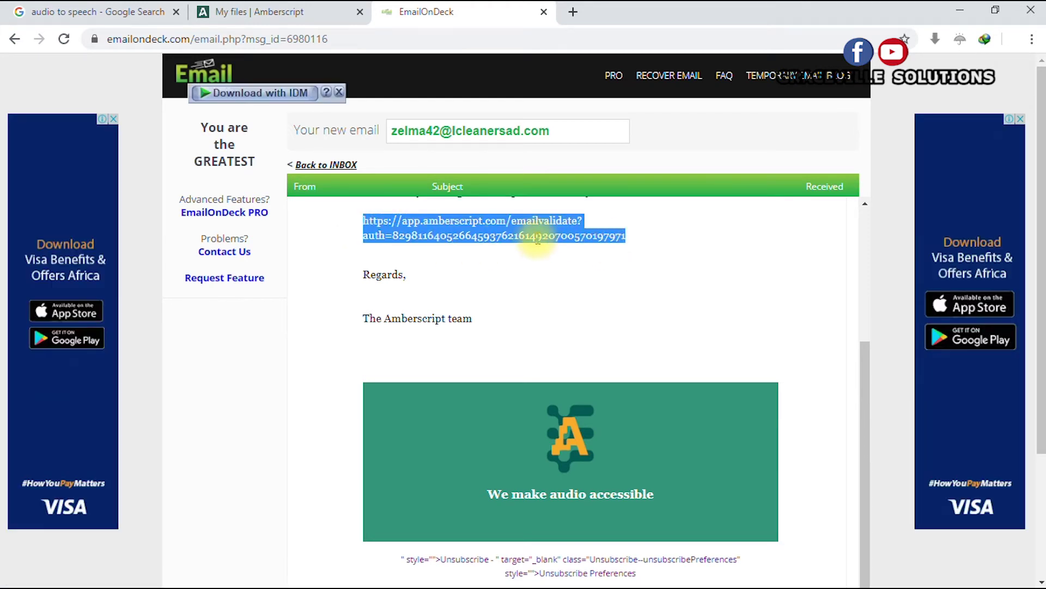
pyautogui.rightClick(536, 240)
pyautogui.click(564, 248)
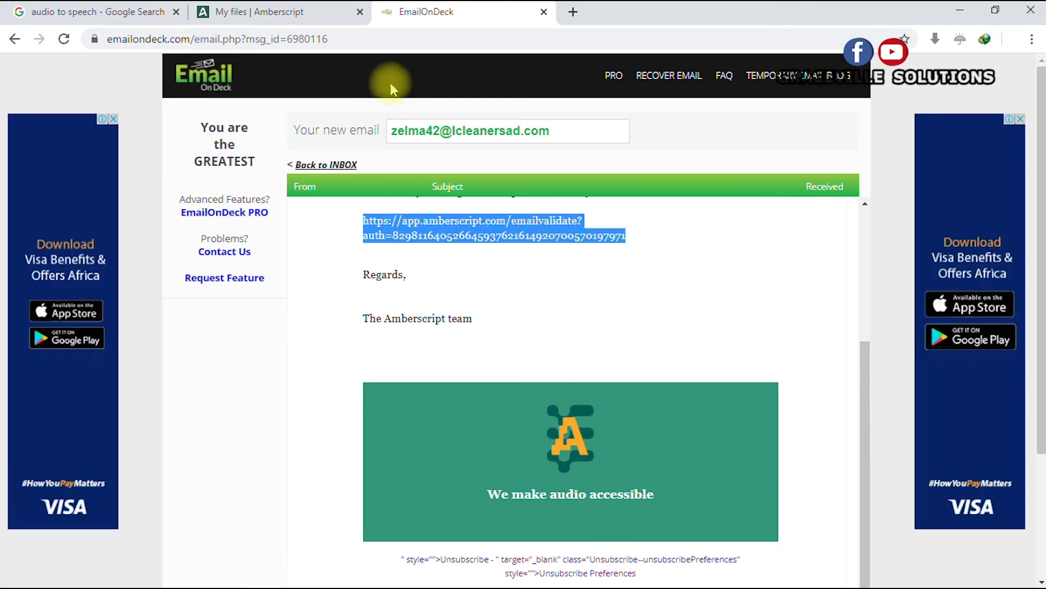
# Step: Load the copied email validation link with its authentication token in the Amberscript tab and continue to the account's records
pyautogui.click(297, 19)
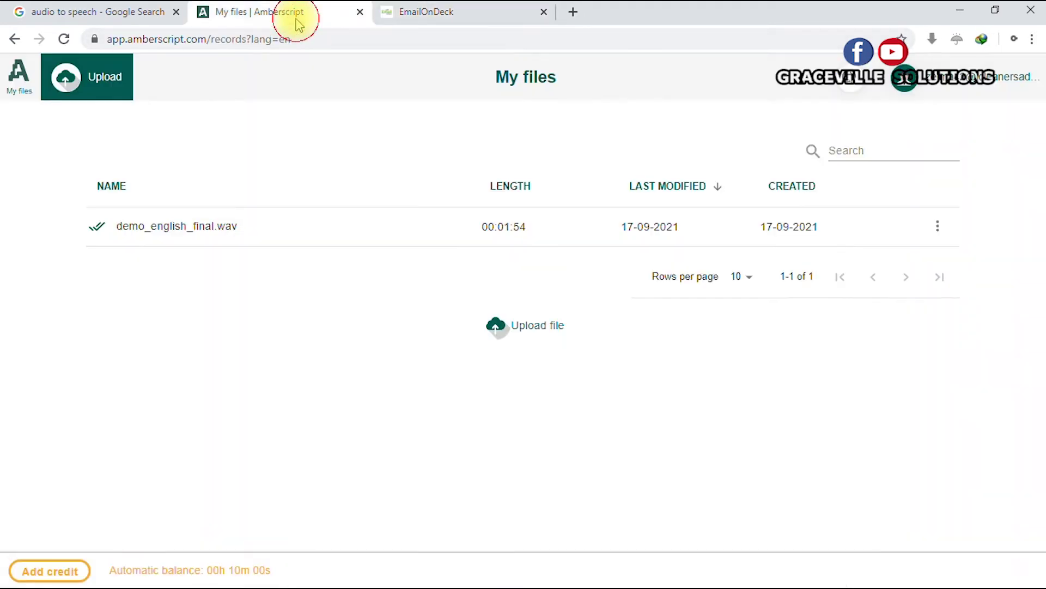
pyautogui.click(354, 36)
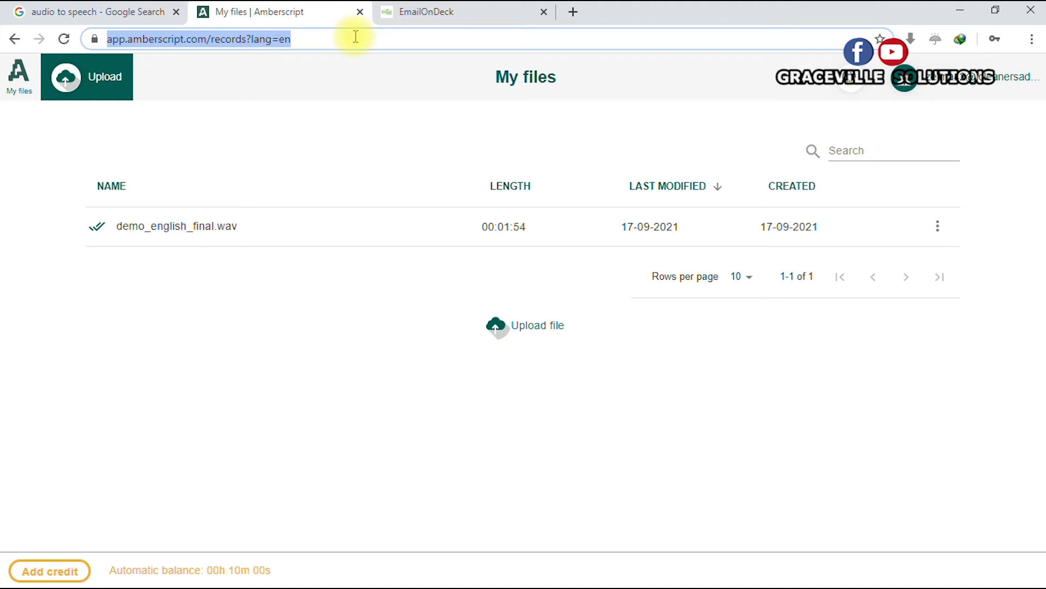
pyautogui.hotkey('ctrl', 'v')
pyautogui.press('Return')
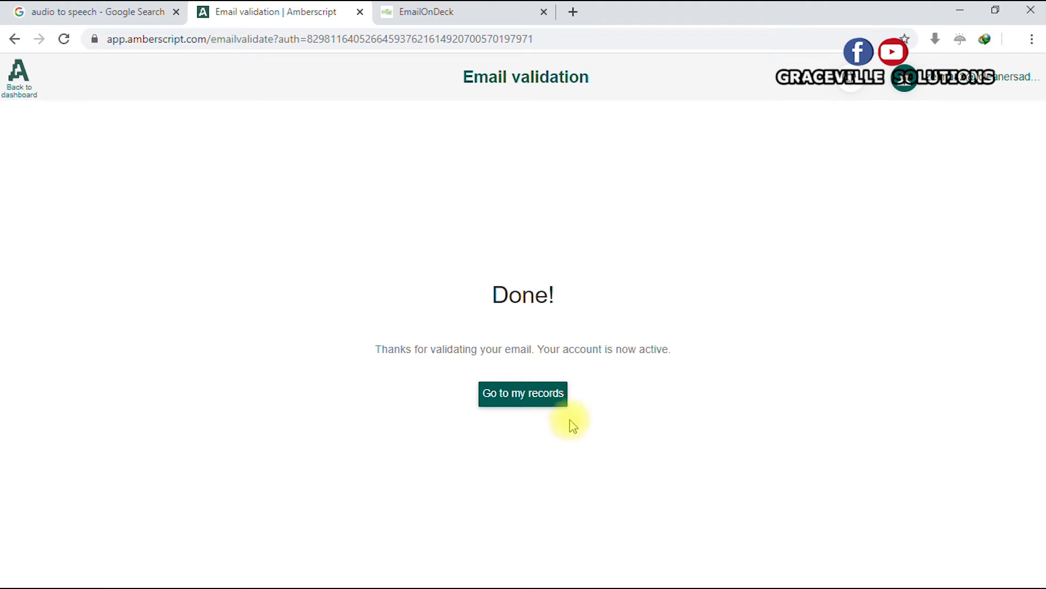
pyautogui.click(544, 394)
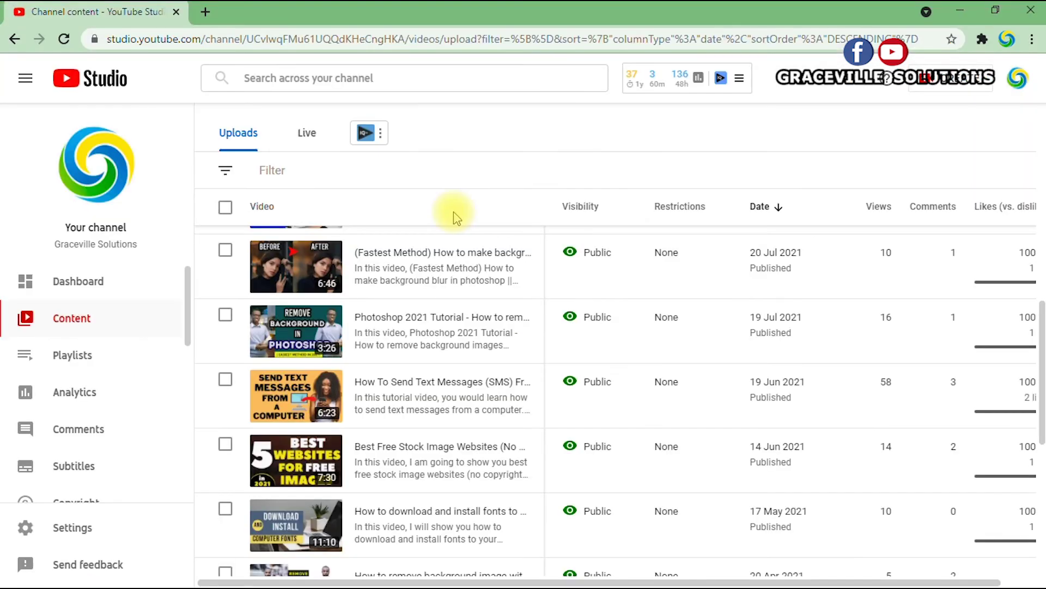
# Step: Browse the channel's uploads in YouTube Studio and open the details of the video about removing an image background without Photoshop
pyautogui.scroll(-3, 453, 212)
pyautogui.scroll(-5, 453, 212)
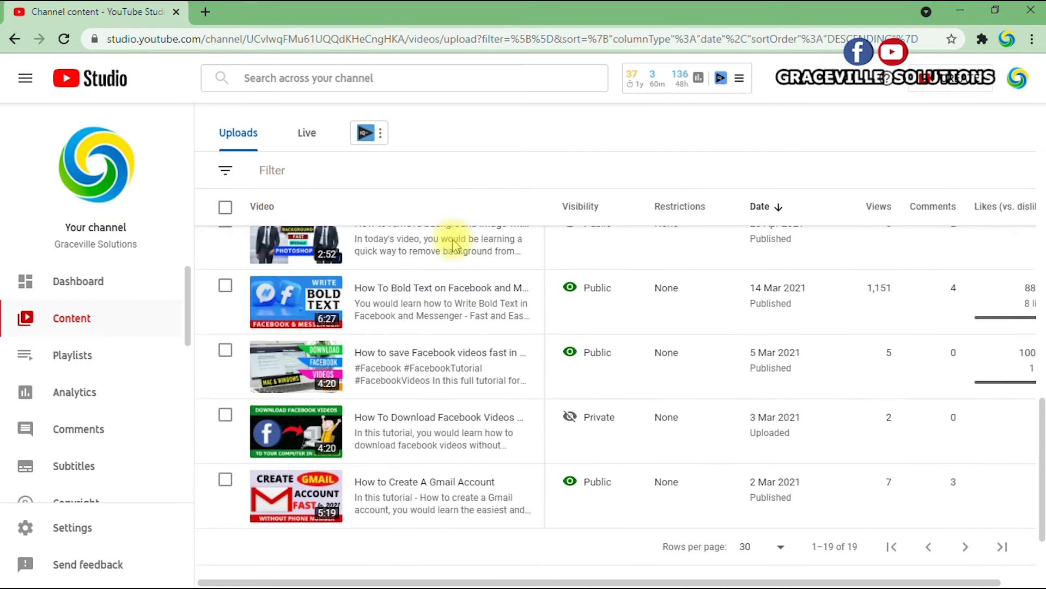
pyautogui.scroll(3, 444, 237)
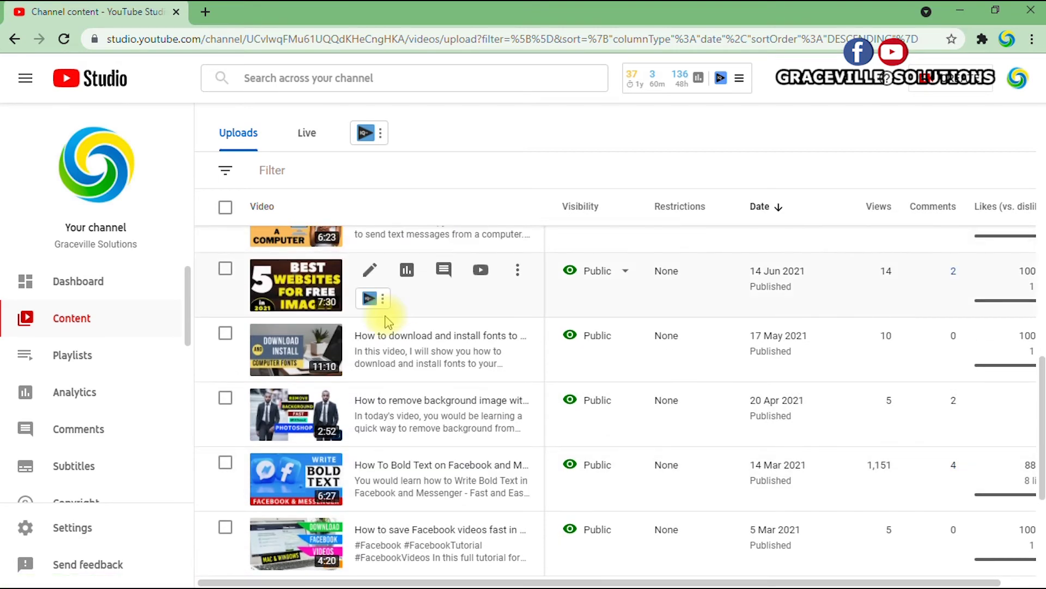
pyautogui.scroll(3, 385, 322)
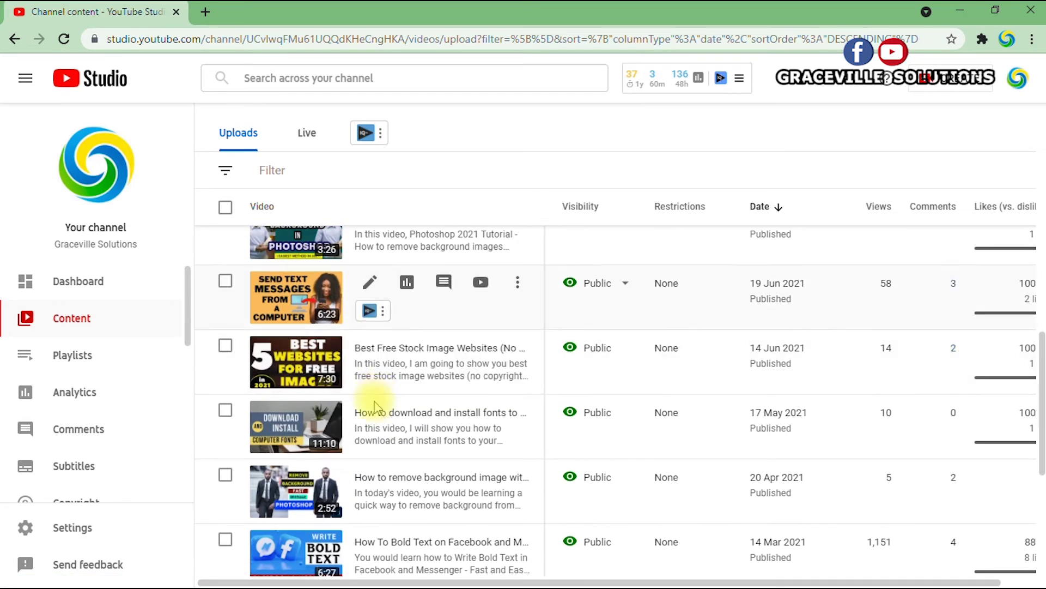
pyautogui.scroll(-1, 370, 414)
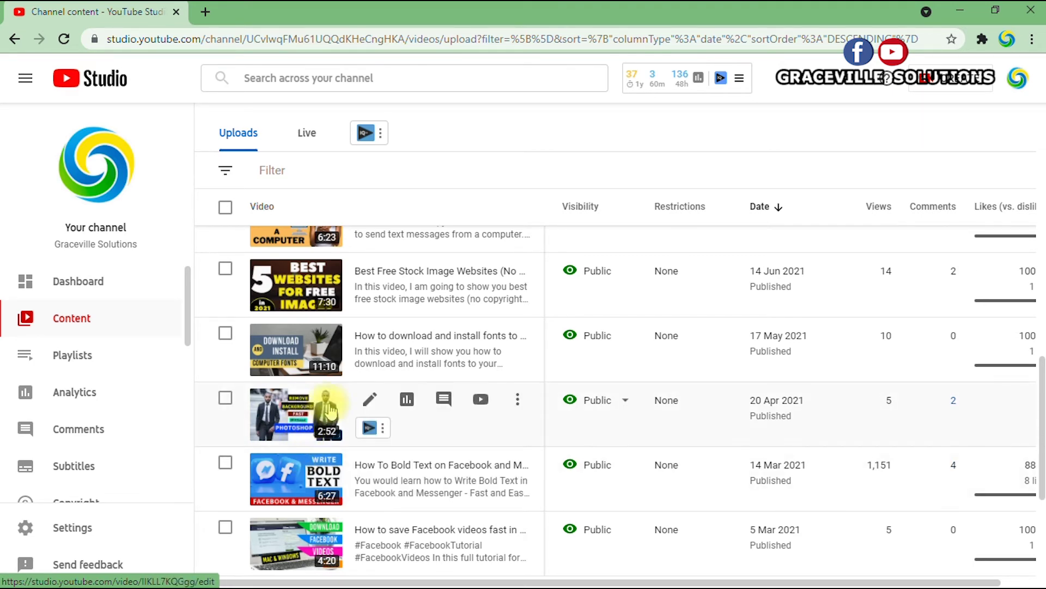
pyautogui.click(304, 414)
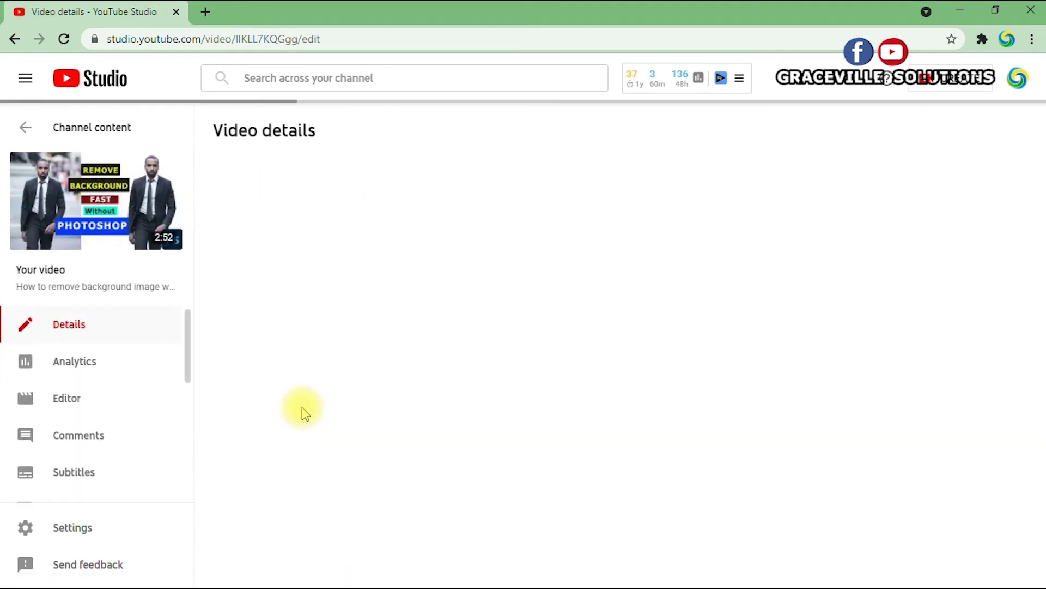
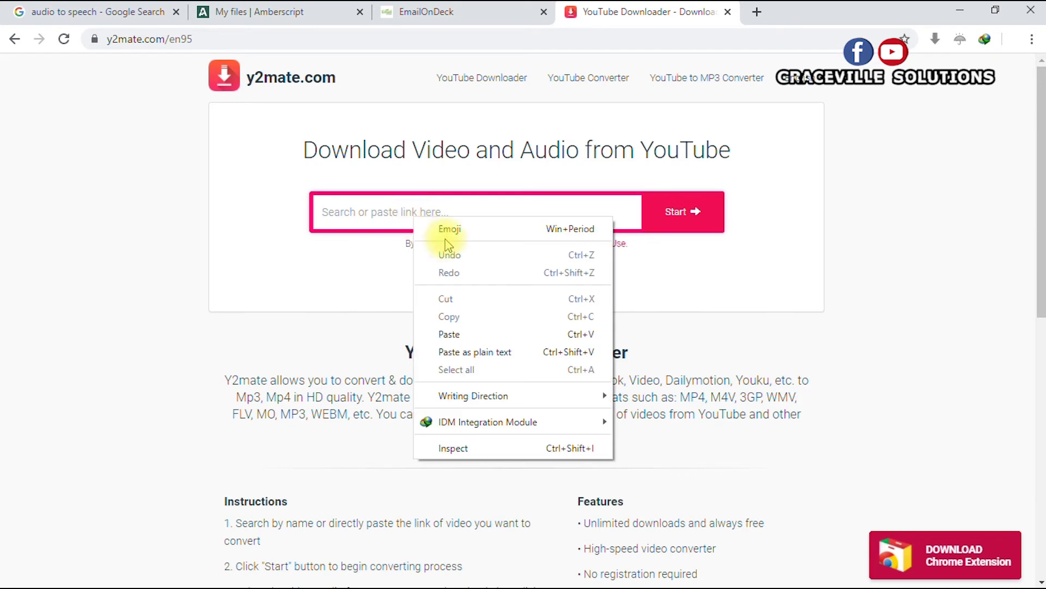
# Step: Paste the copied YouTube link of the Photoshop 2021 background removal tutorial into y2mate.com and dismiss the site's notification request
pyautogui.click(462, 334)
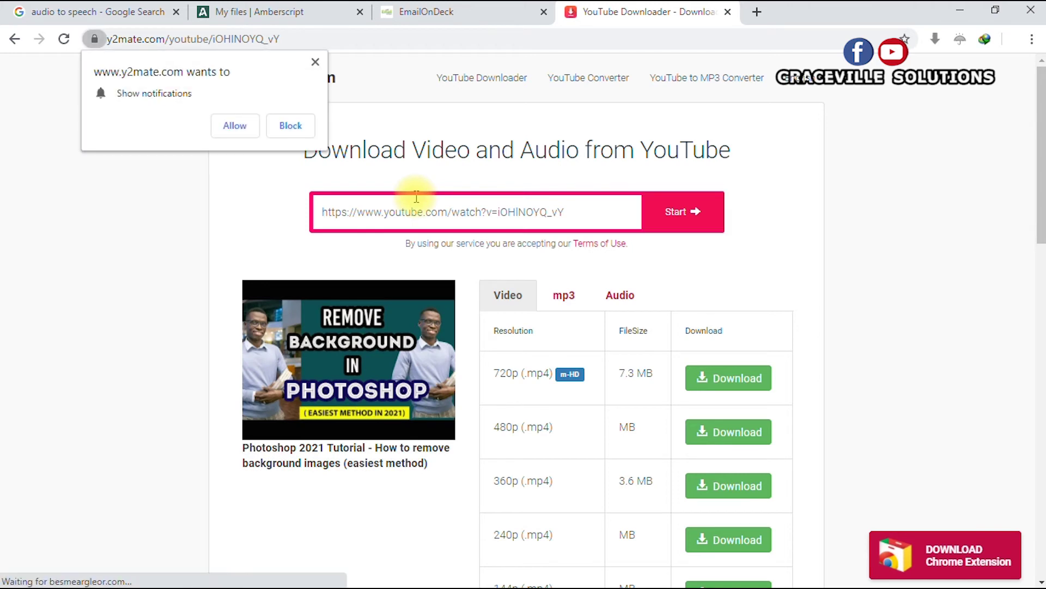
pyautogui.click(311, 60)
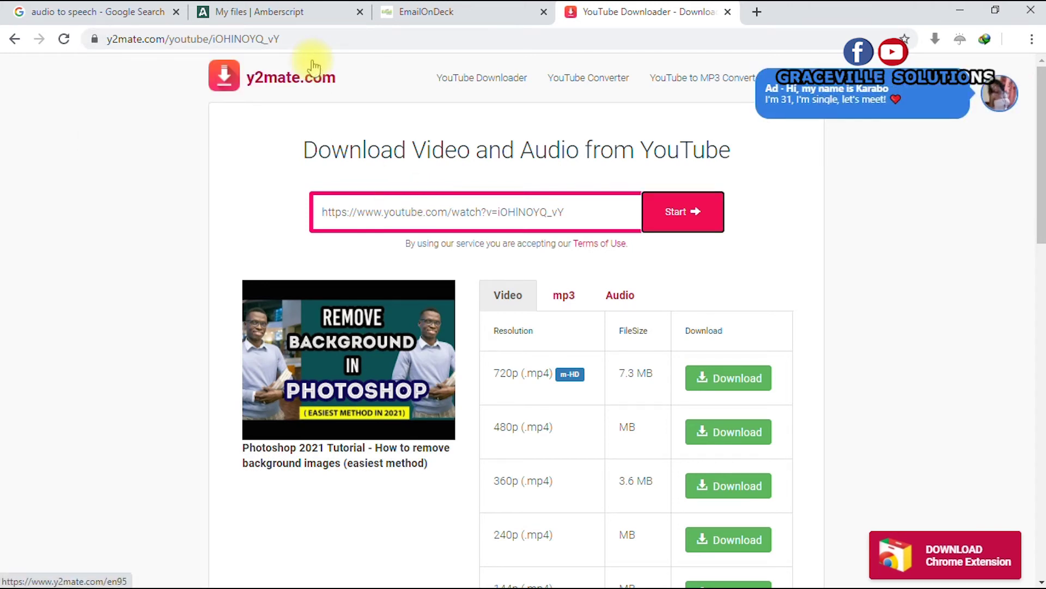
pyautogui.click(291, 13)
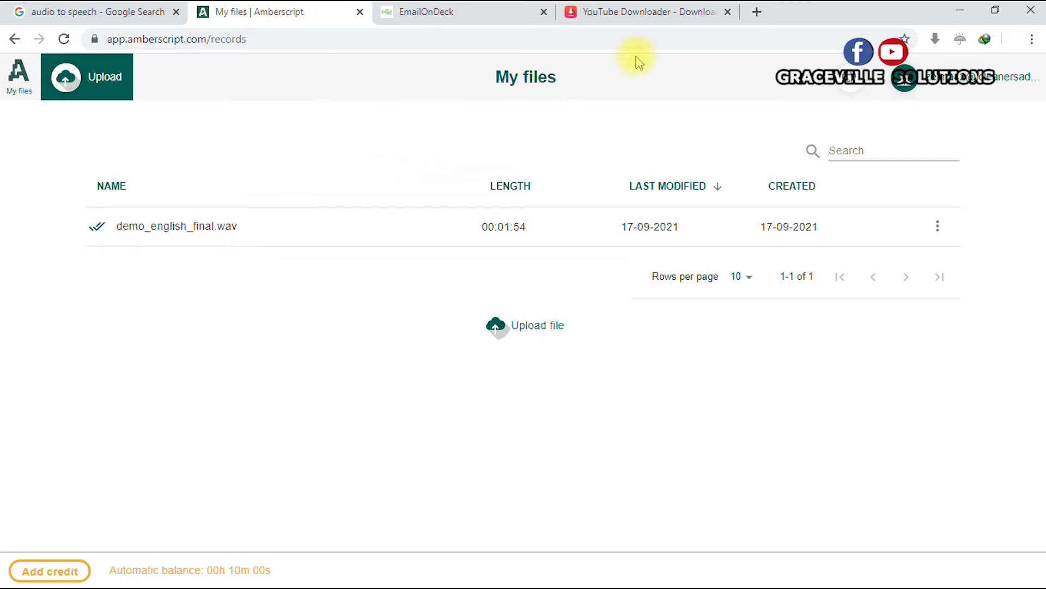
pyautogui.click(661, 15)
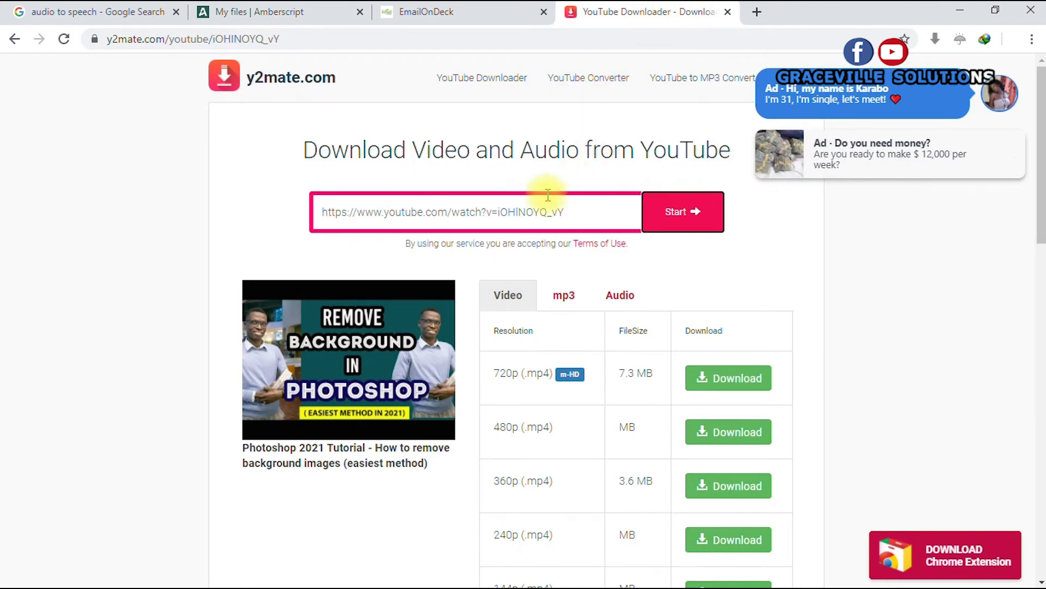
# Step: Show the mp3 download options for the tutorial, returning to the y2mate page from the advertising tabs
pyautogui.click(566, 298)
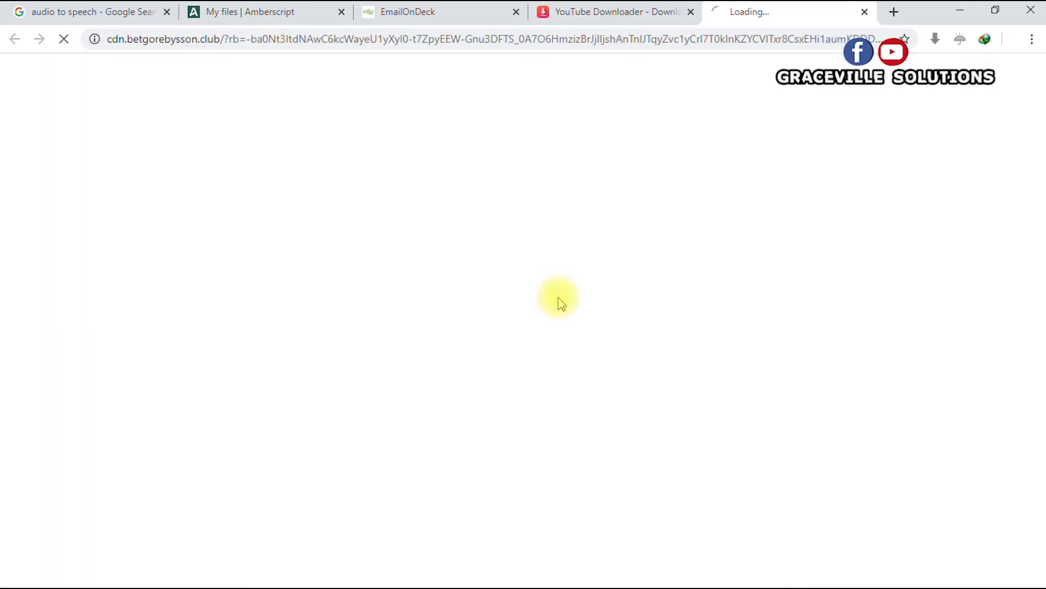
pyautogui.click(600, 22)
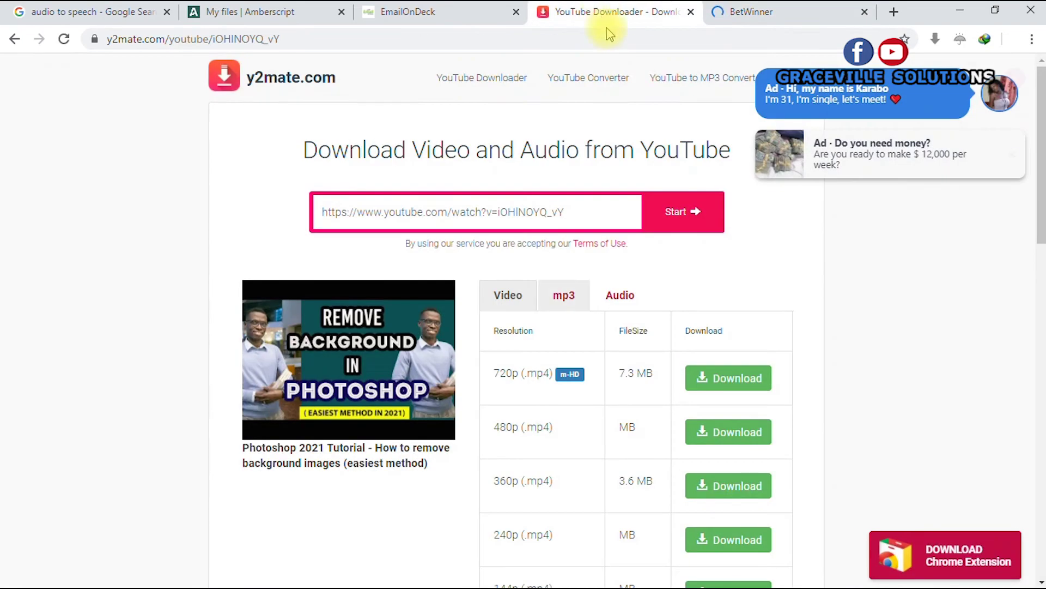
pyautogui.click(559, 292)
pyautogui.click(532, 16)
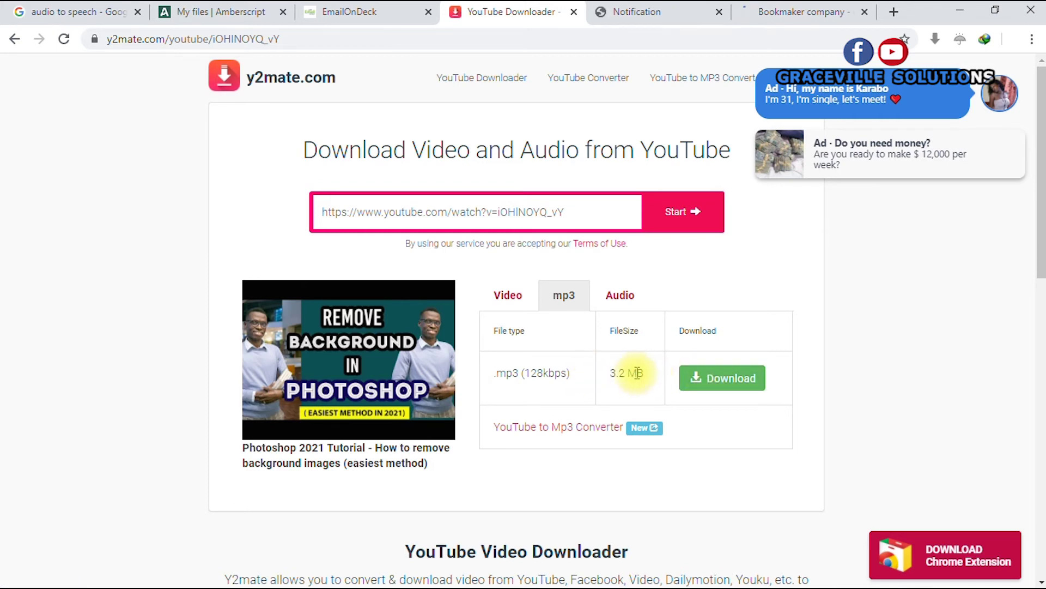
# Step: Download the tutorial's audio as a 128kbps .mp3 into the Downloads\Music folder
pyautogui.click(713, 380)
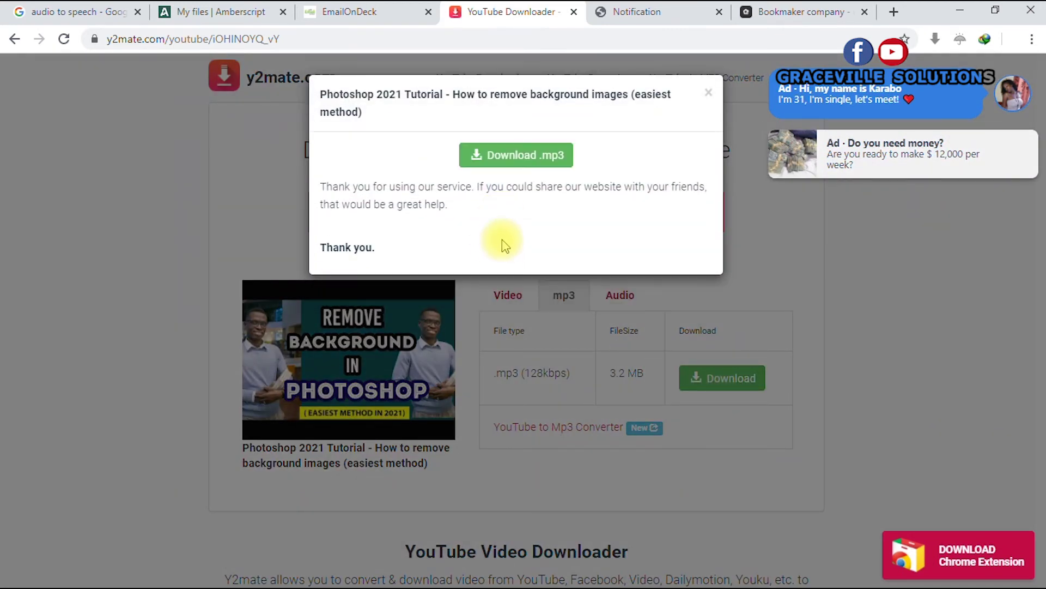
pyautogui.click(524, 157)
pyautogui.click(444, 15)
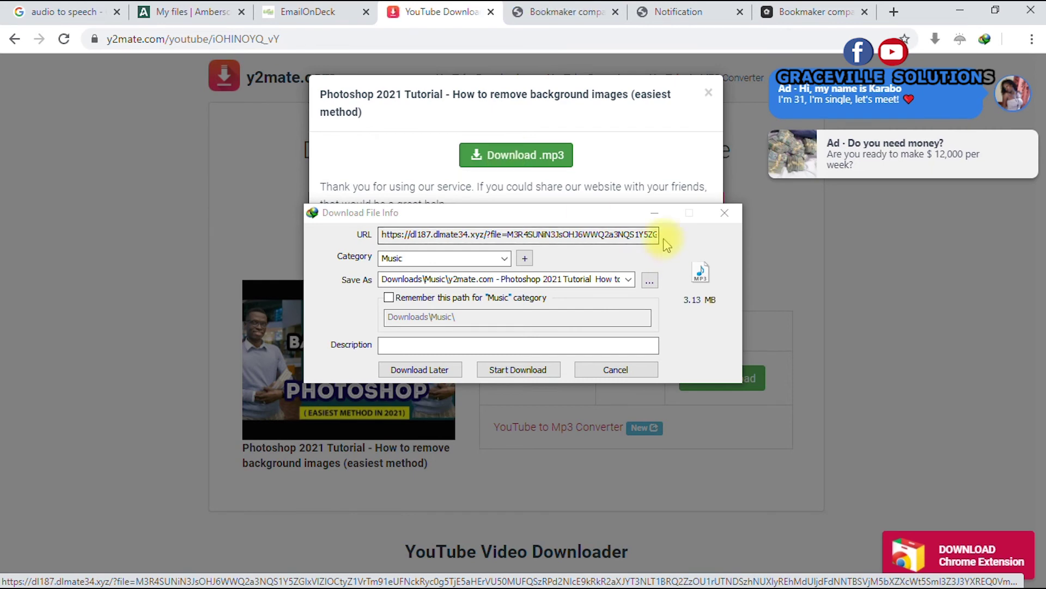
pyautogui.click(544, 370)
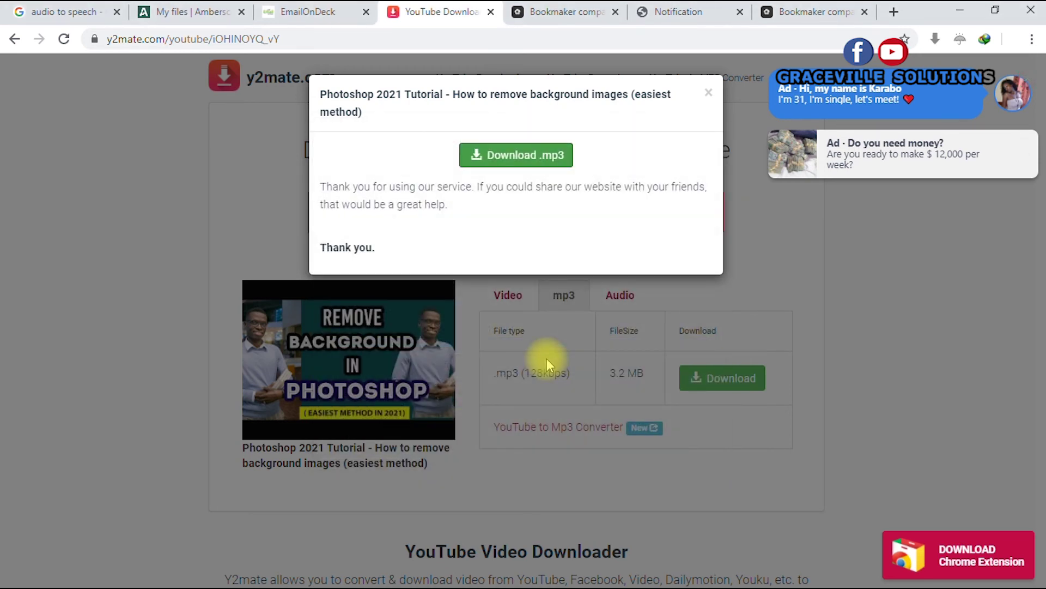
# Step: Close two of the advertising tabs and dismiss the y2mate download dialog
pyautogui.click(740, 12)
pyautogui.click(739, 11)
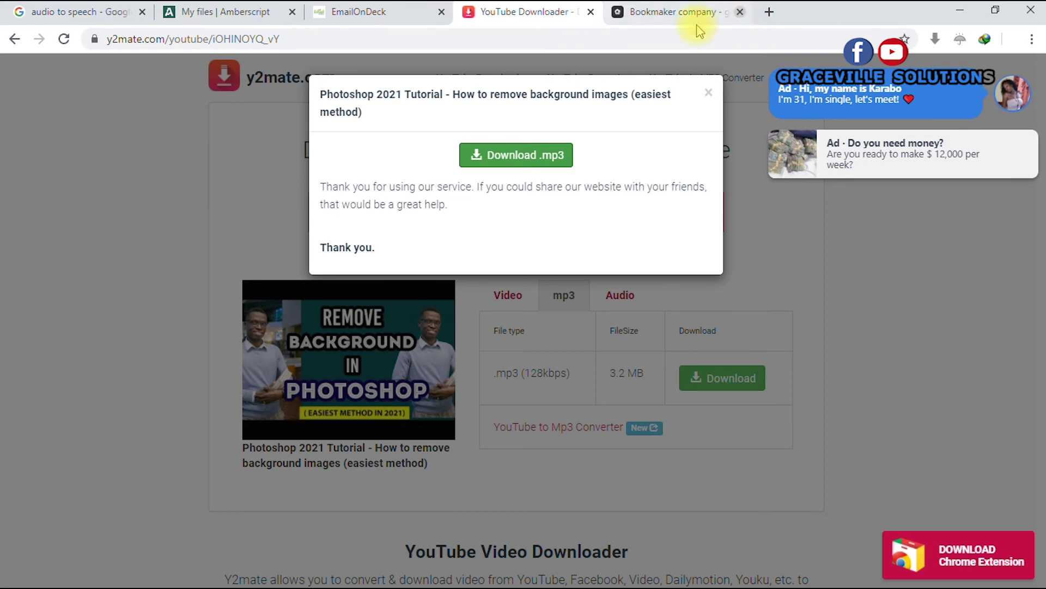
pyautogui.click(398, 14)
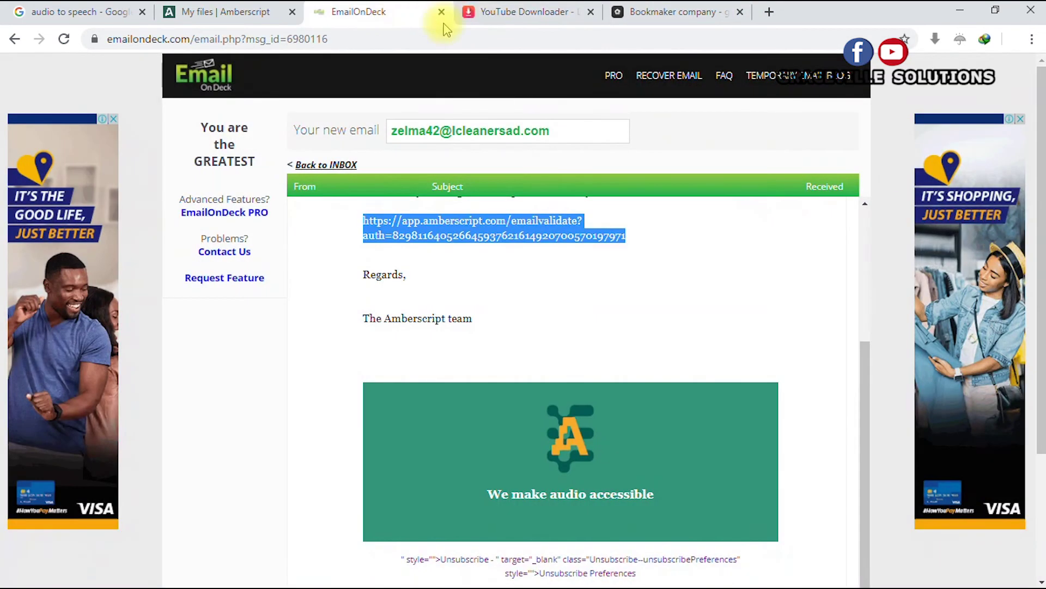
pyautogui.click(498, 13)
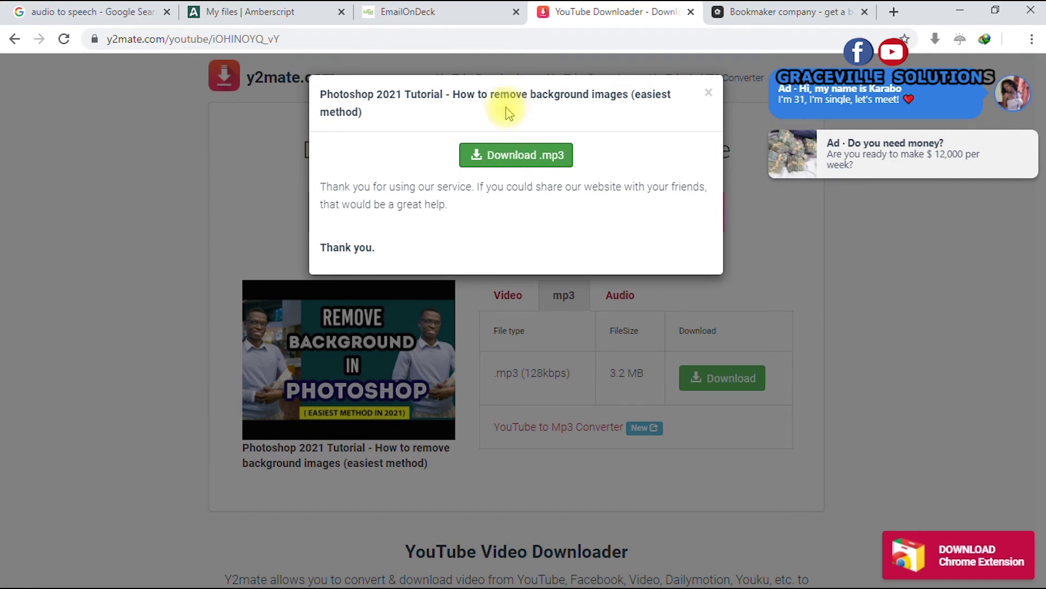
pyautogui.click(706, 96)
# Step: Switch to Amberscript and upload the y2mate.com Photoshop 2021 Tutorial mp3 from the Music folder in Downloads
pyautogui.click(303, 21)
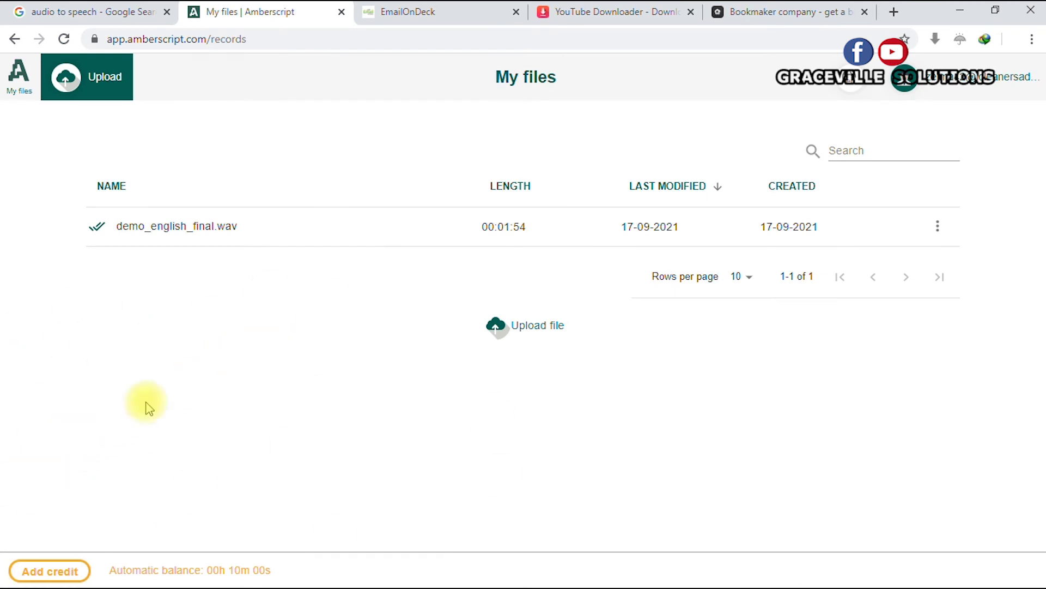
pyautogui.click(113, 95)
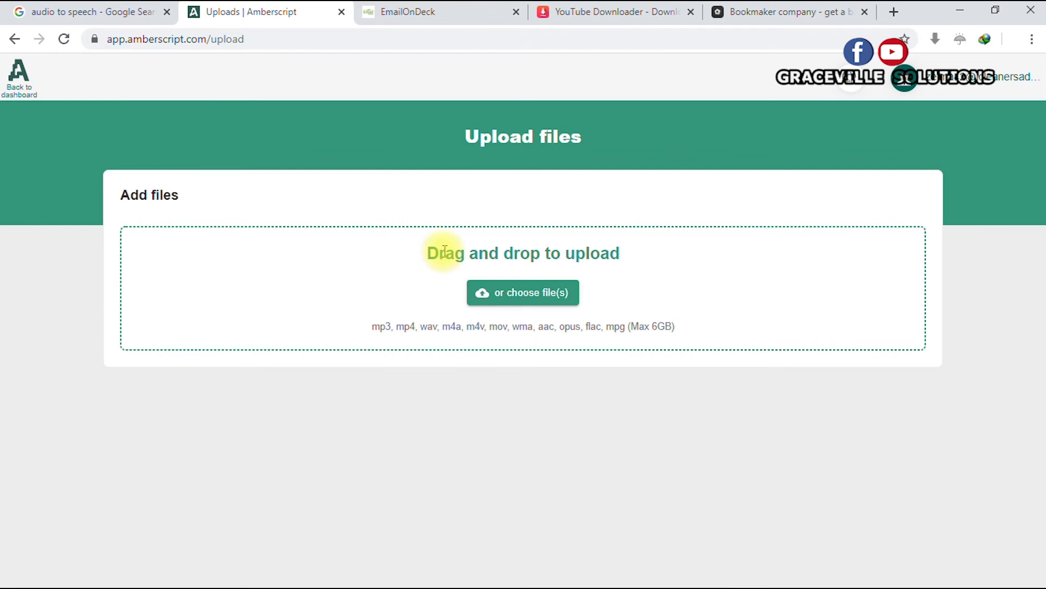
pyautogui.click(514, 297)
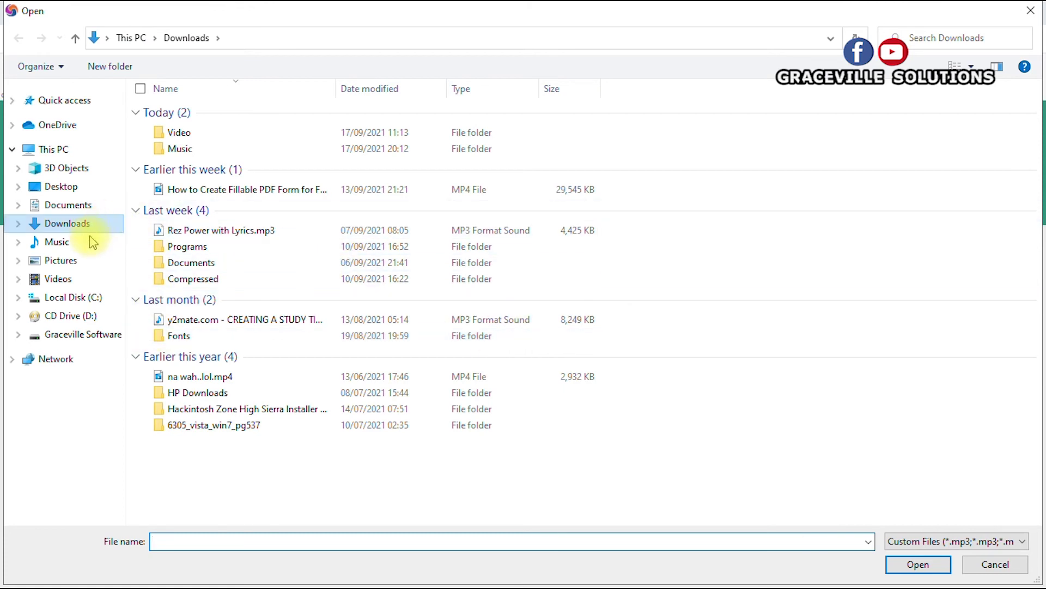
pyautogui.click(77, 222)
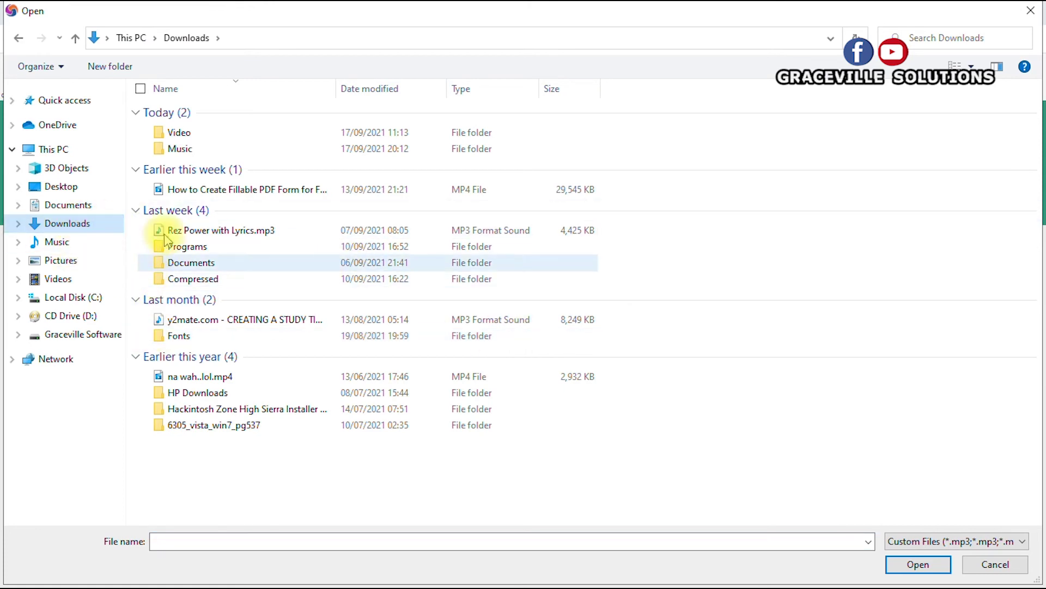
pyautogui.doubleClick(182, 150)
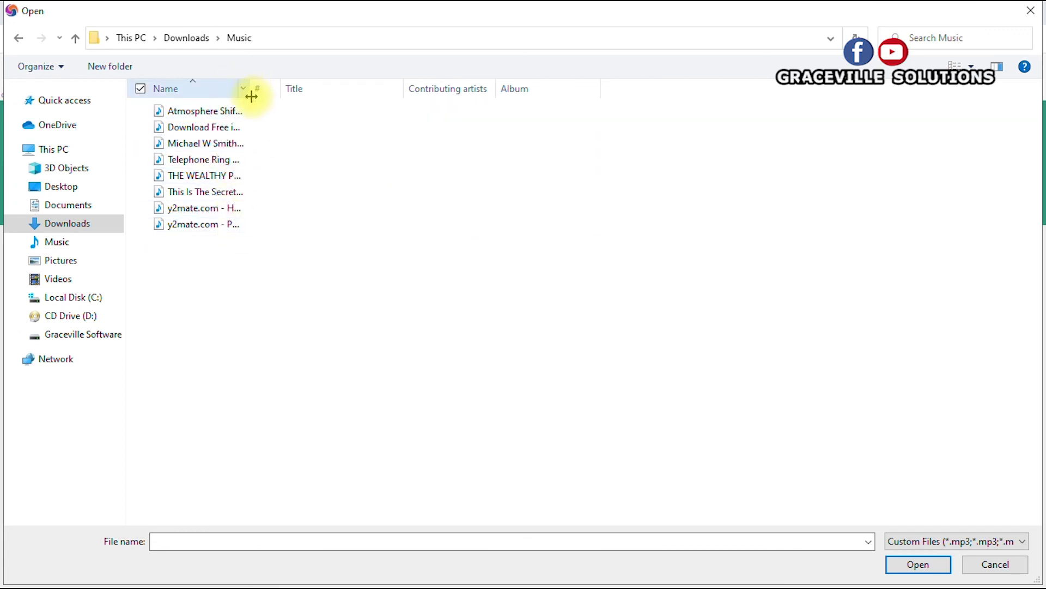
pyautogui.moveTo(252, 96); pyautogui.dragTo(479, 112)
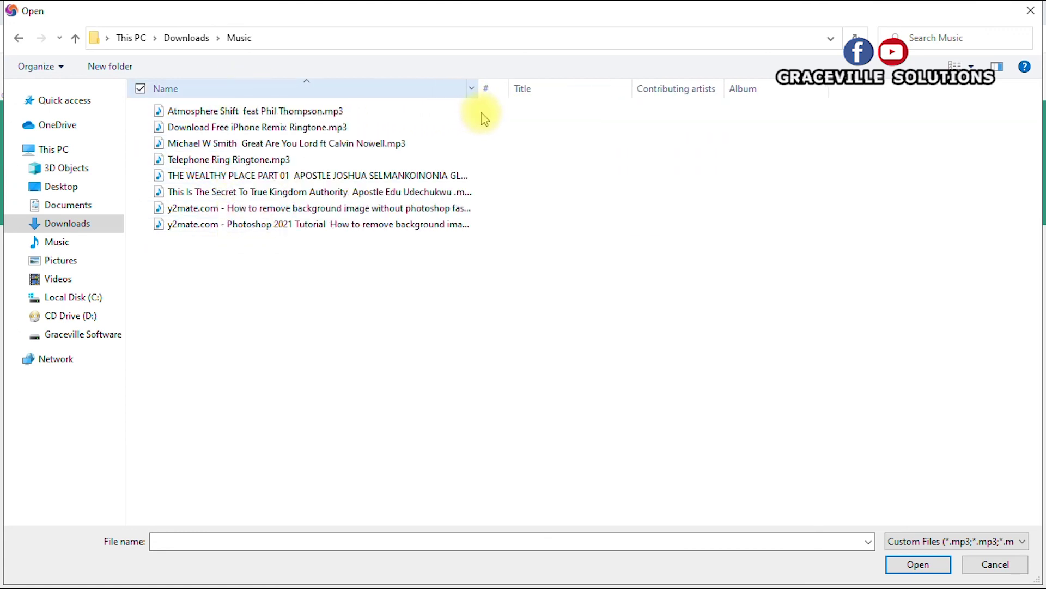
pyautogui.doubleClick(261, 231)
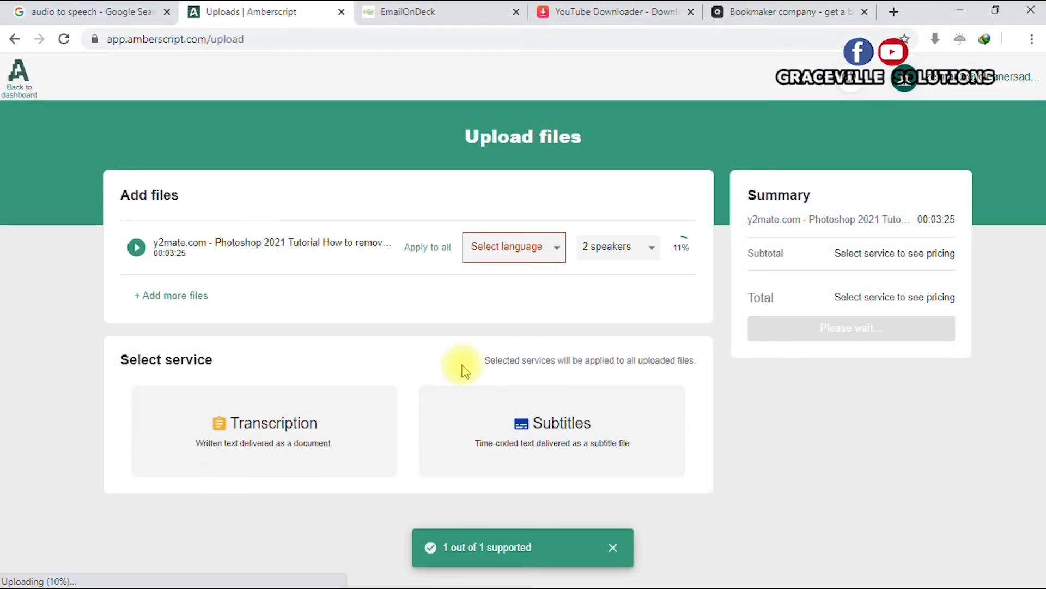
# Step: Set the uploaded file's language to English (all accents) and the number of speakers to 1 speaker
pyautogui.click(521, 252)
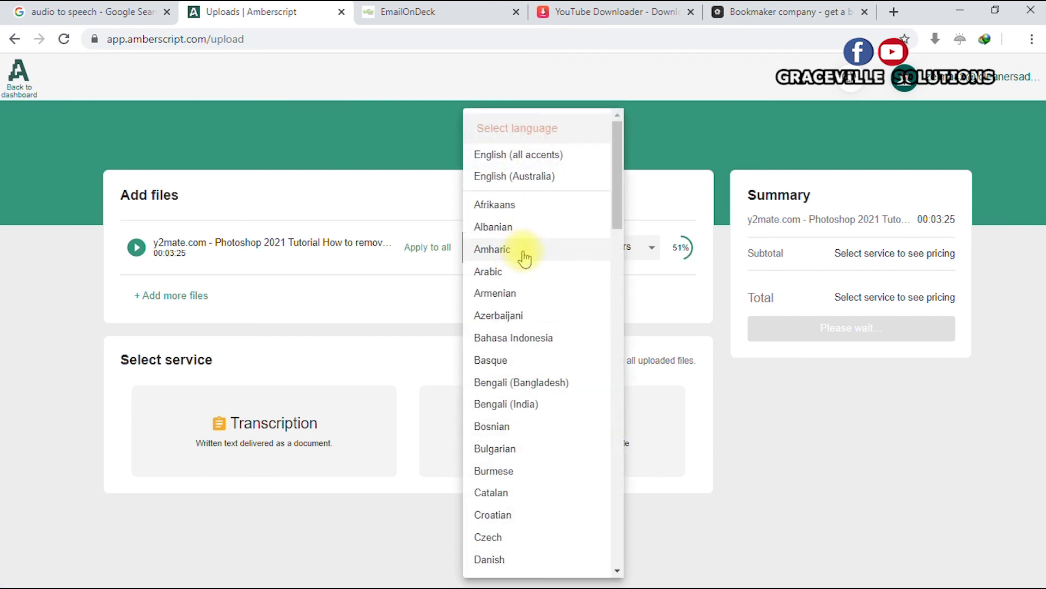
pyautogui.click(543, 157)
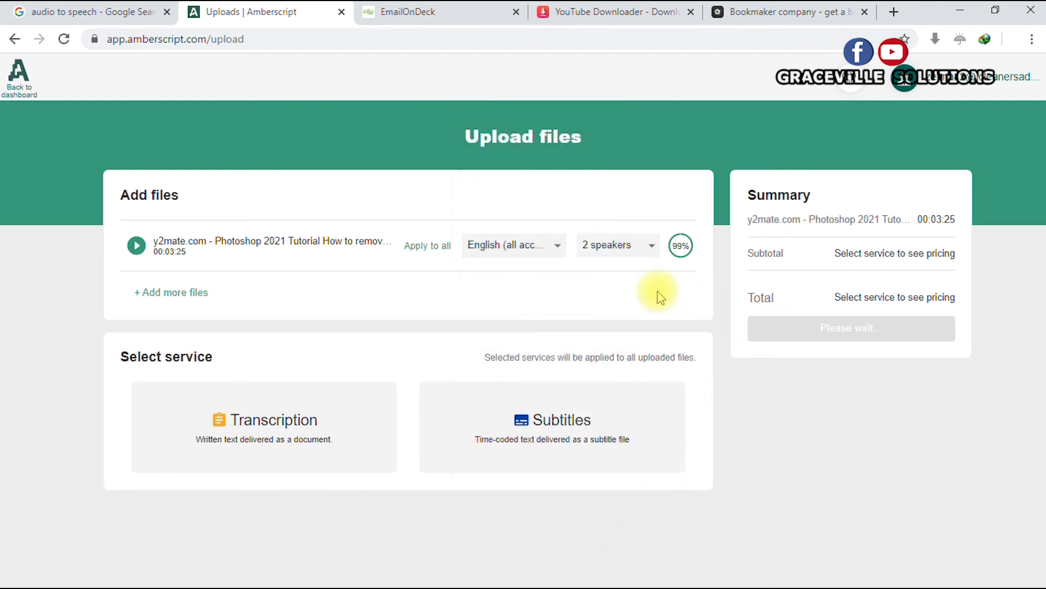
pyautogui.click(651, 255)
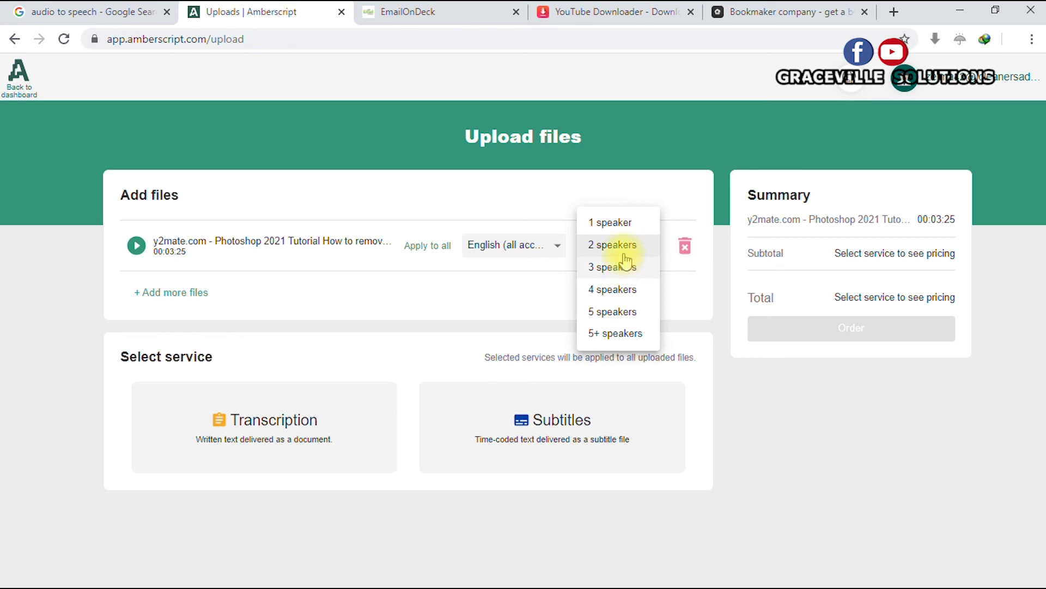
pyautogui.click(618, 223)
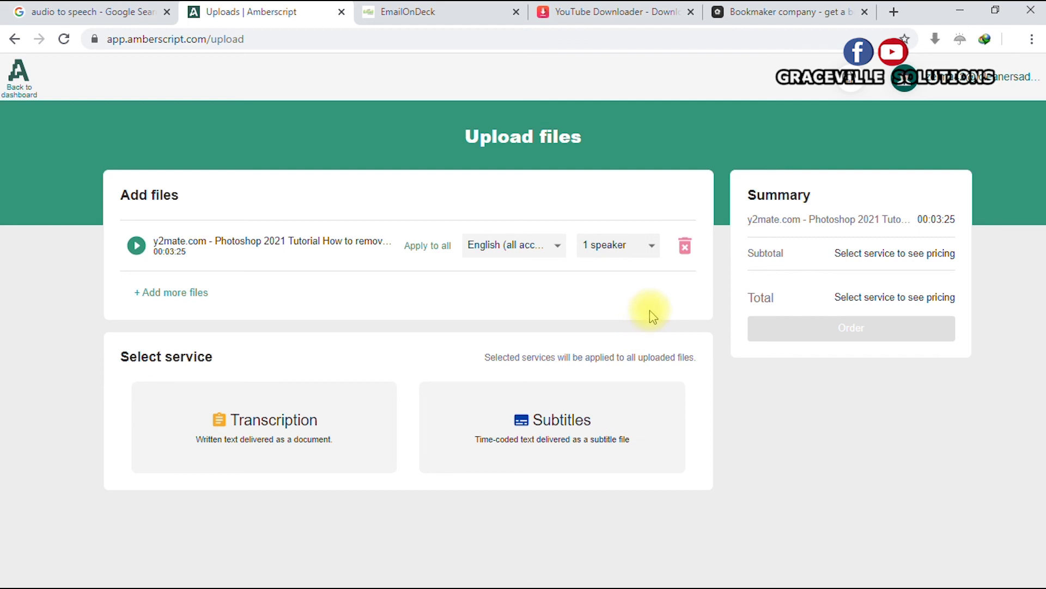
# Step: Choose the Transcription service for the uploaded file and order it as Automatic, paid with the balance
pyautogui.click(299, 435)
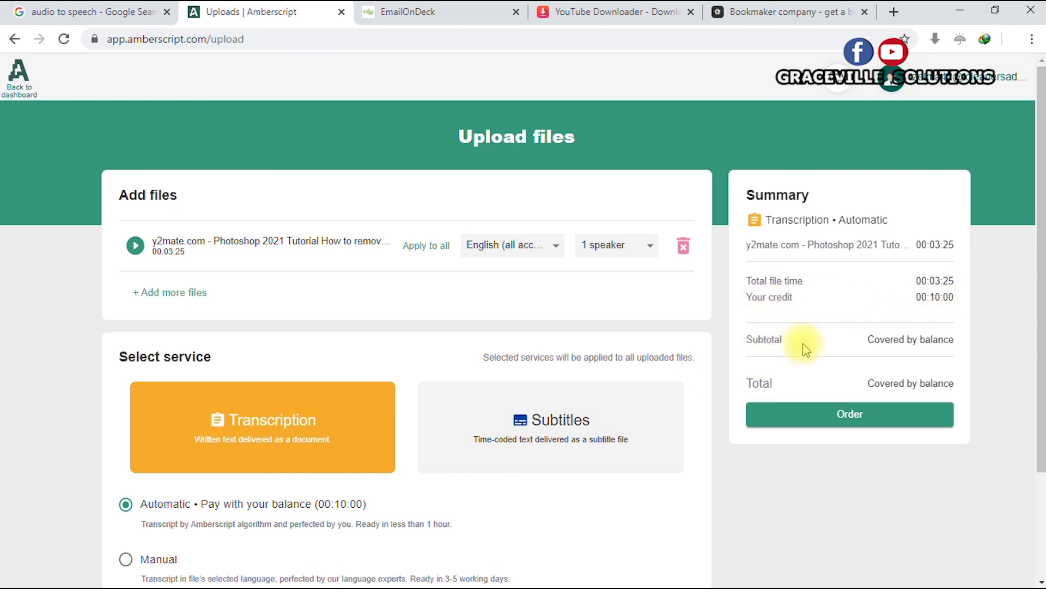
pyautogui.click(858, 417)
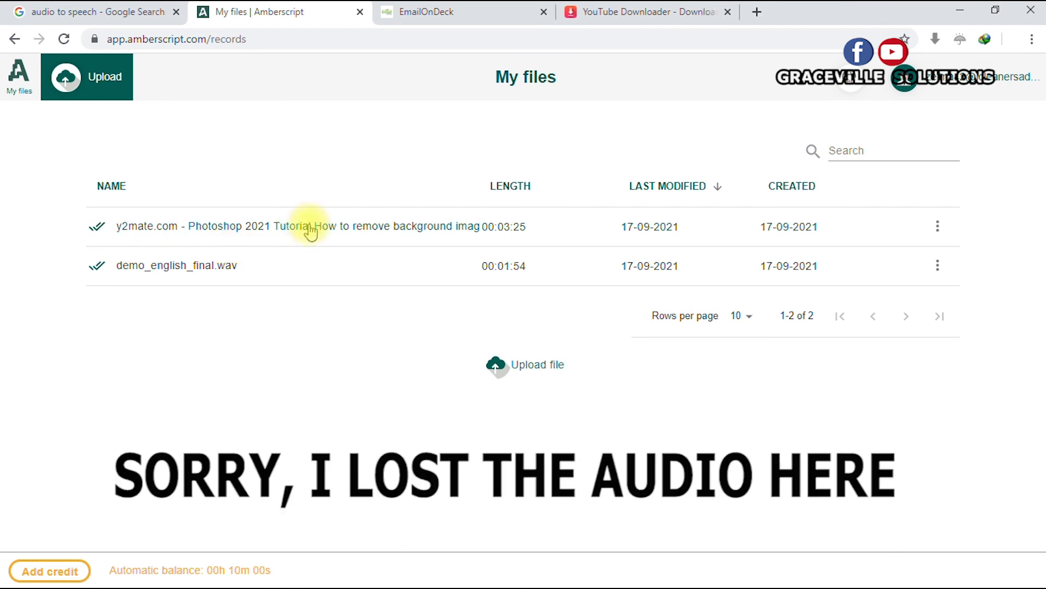
# Step: Open the Photoshop 2021 Tutorial transcript and correct "shown" to "showing" in its first sentence
pyautogui.click(312, 226)
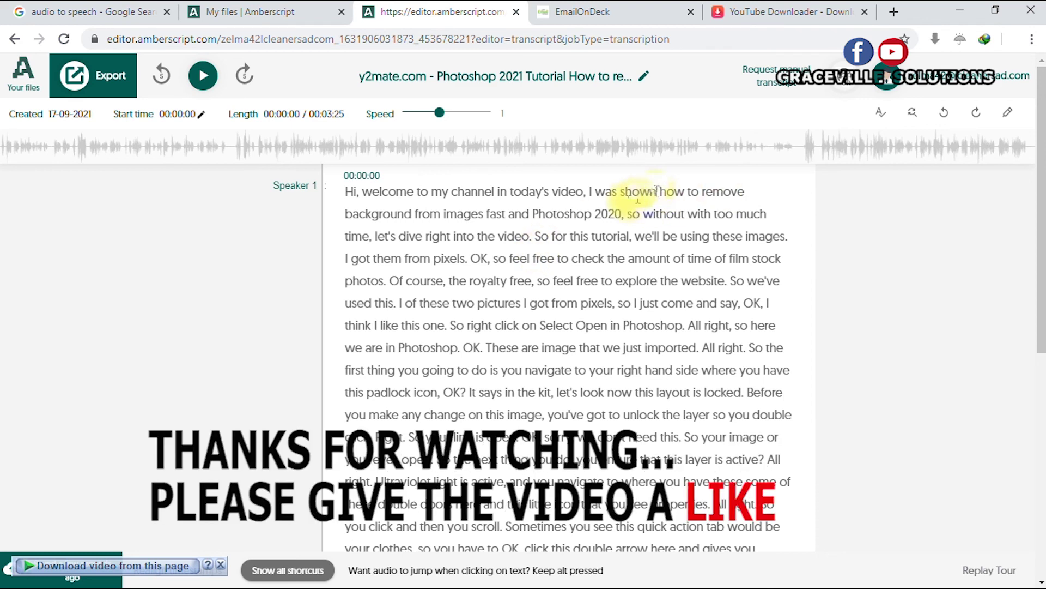
pyautogui.press('BackSpace')
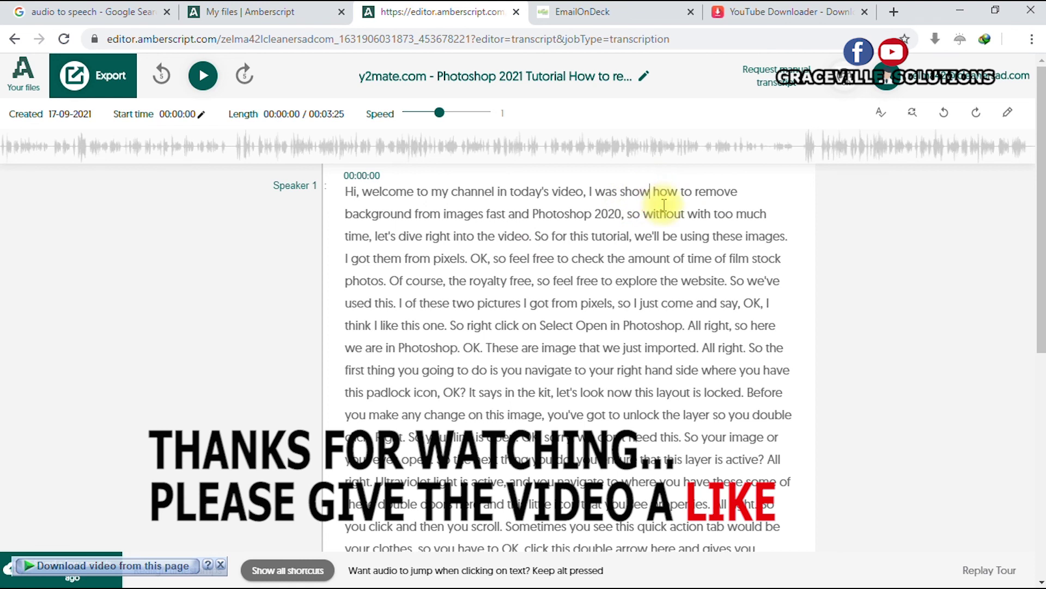
pyautogui.write('ing')
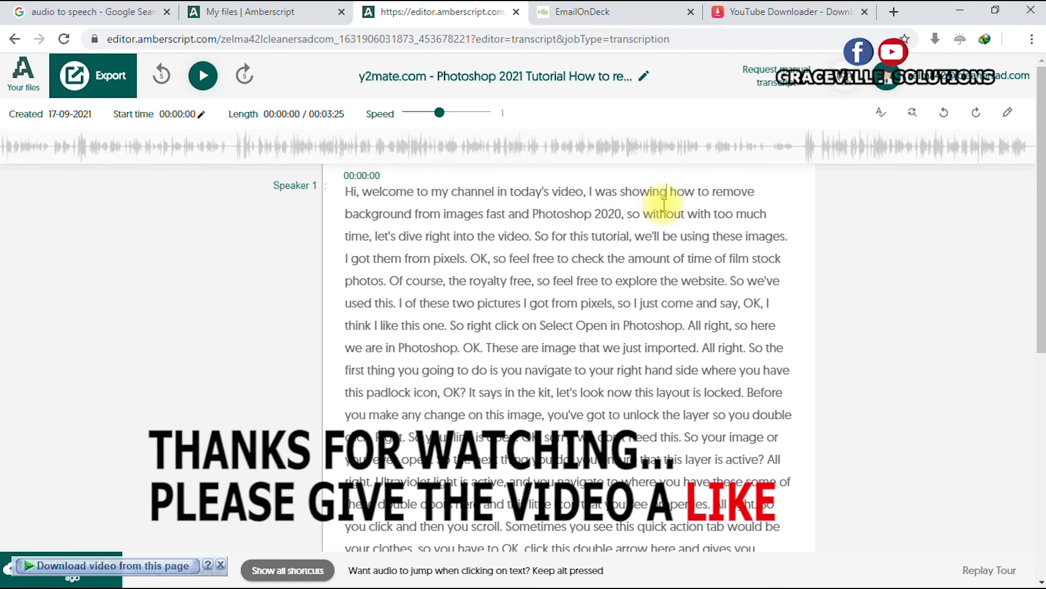